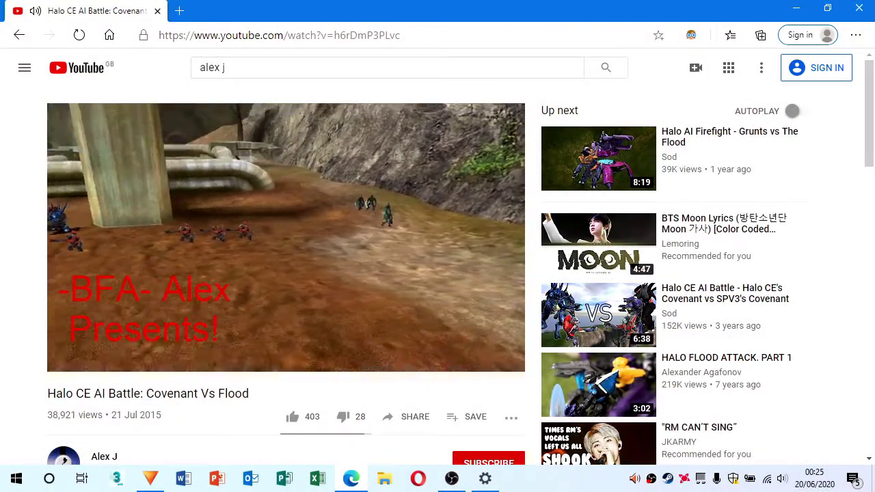
pyautogui.scroll(-2, 437, 274)
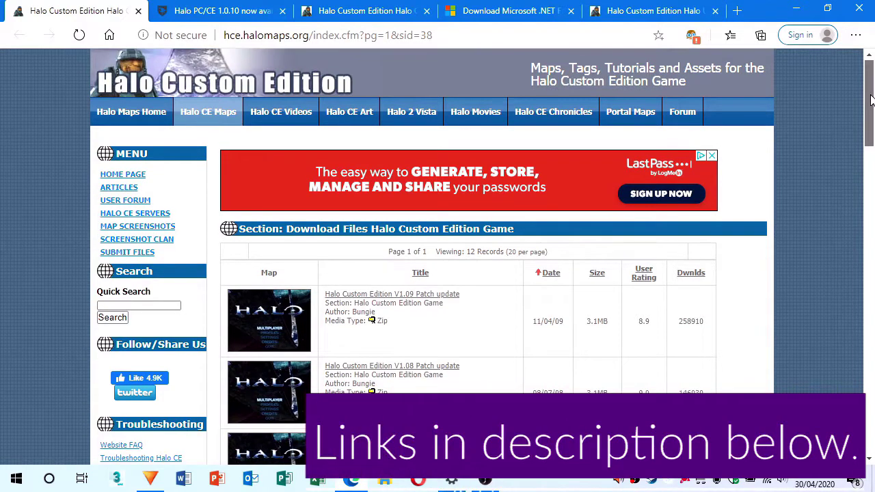
pyautogui.moveTo(870, 95); pyautogui.dragTo(870, 234)
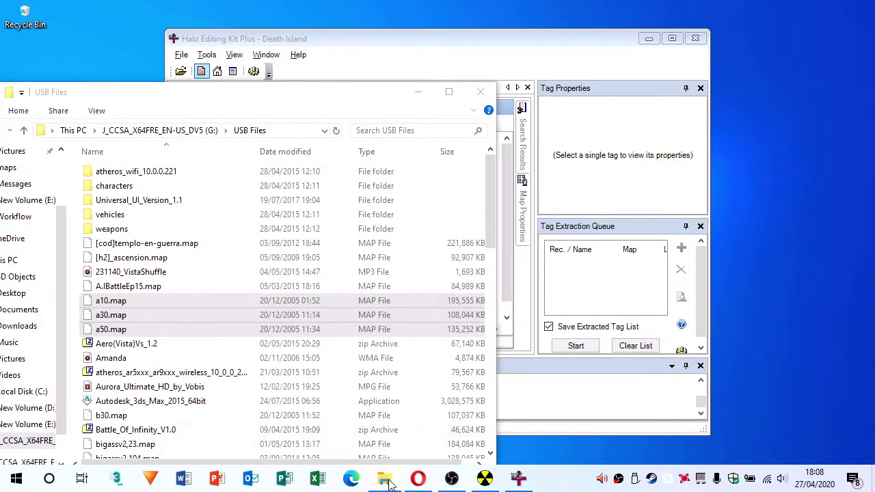
# - Open a new File Explorer window at Local Disk (C:) > Program Files (x86) > Microsoft Games > Halo Custom Edition > maps
pyautogui.rightClick(388, 483)
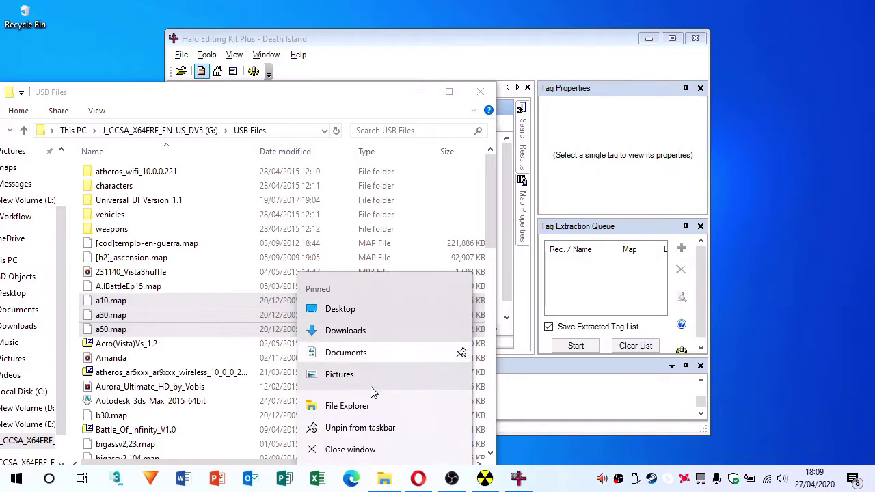
pyautogui.click(374, 411)
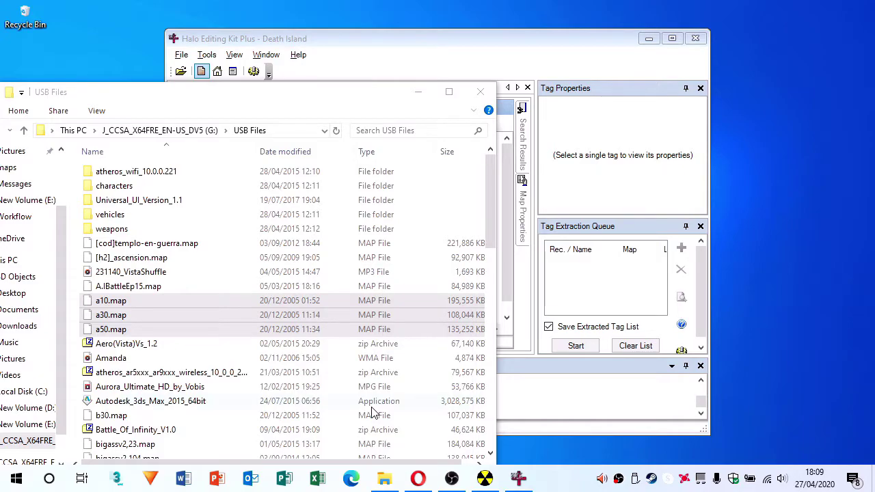
pyautogui.click(49, 258)
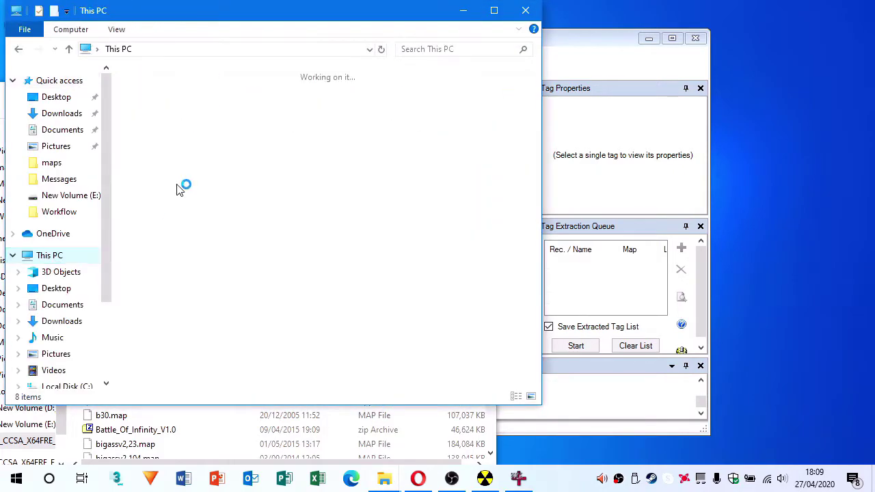
pyautogui.click(219, 271)
pyautogui.doubleClick(220, 275)
pyautogui.doubleClick(232, 149)
pyautogui.scroll(-3, 265, 252)
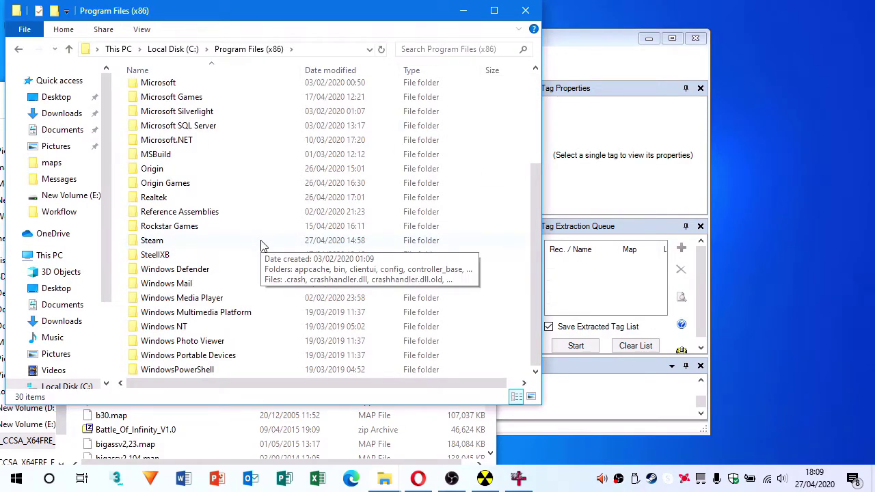
pyautogui.scroll(5, 262, 246)
pyautogui.doubleClick(261, 236)
pyautogui.doubleClick(225, 87)
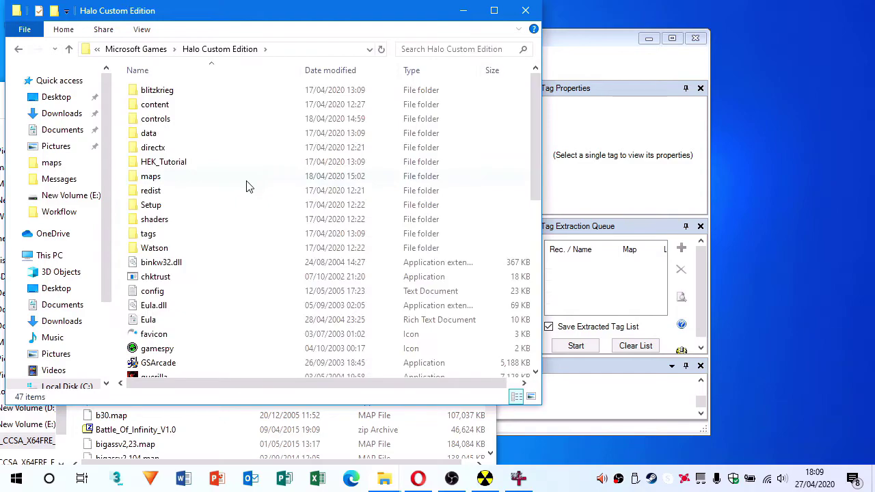
pyautogui.doubleClick(247, 182)
# - Transfer a10.map, a30.map and a50.map from the USB Files folder into the Halo Custom Edition maps folder
pyautogui.moveTo(242, 15); pyautogui.dragTo(501, 170)
pyautogui.click(202, 318)
pyautogui.moveTo(306, 326); pyautogui.dragTo(709, 311)
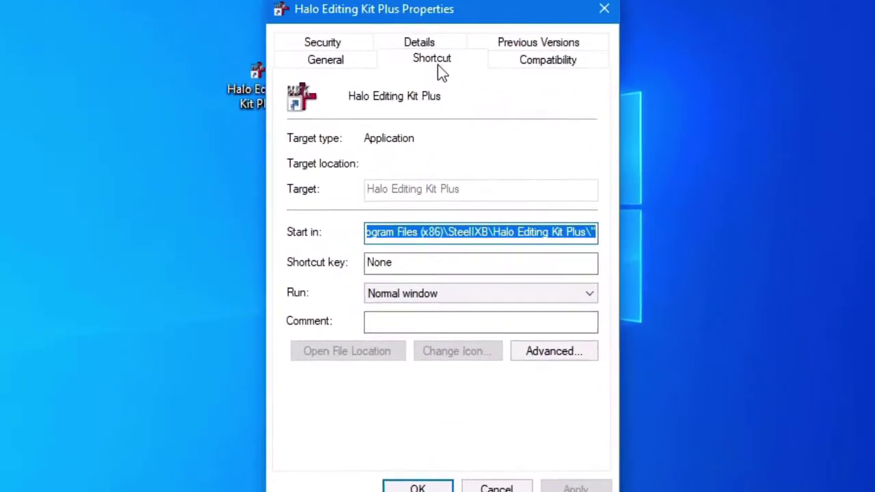
# - Set the Halo Editing Kit Plus shortcut to run in Windows XP (Service Pack 2) compatibility mode and as an administrator
pyautogui.click(533, 63)
pyautogui.click(342, 191)
pyautogui.click(353, 215)
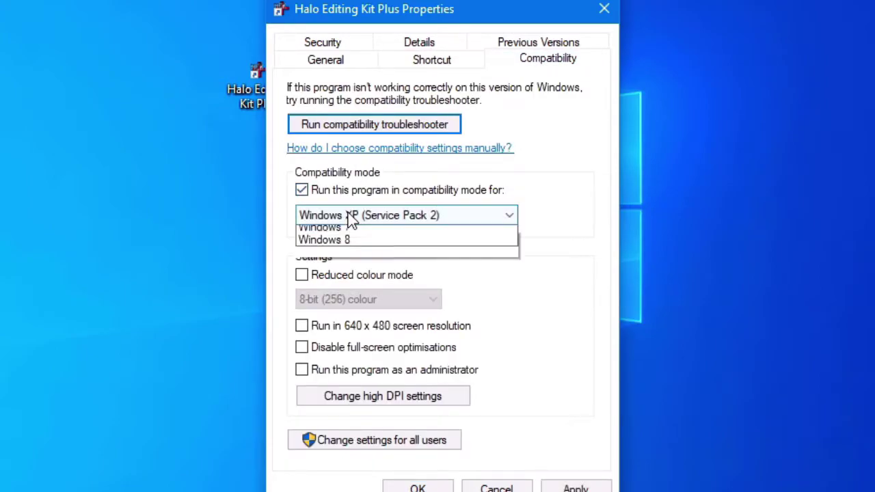
pyautogui.click(369, 259)
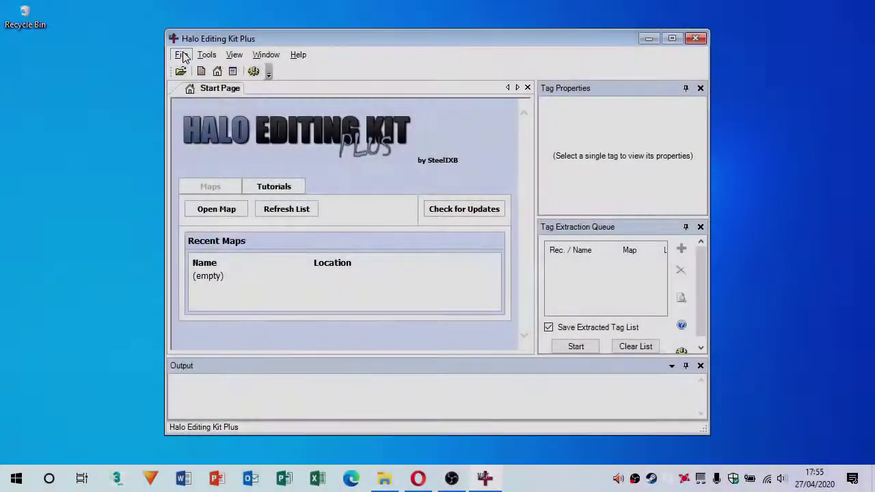
# - In Halo Editing Kit Plus, start opening a map and browse to the maps folder of Halo Custom Edition
pyautogui.click(182, 54)
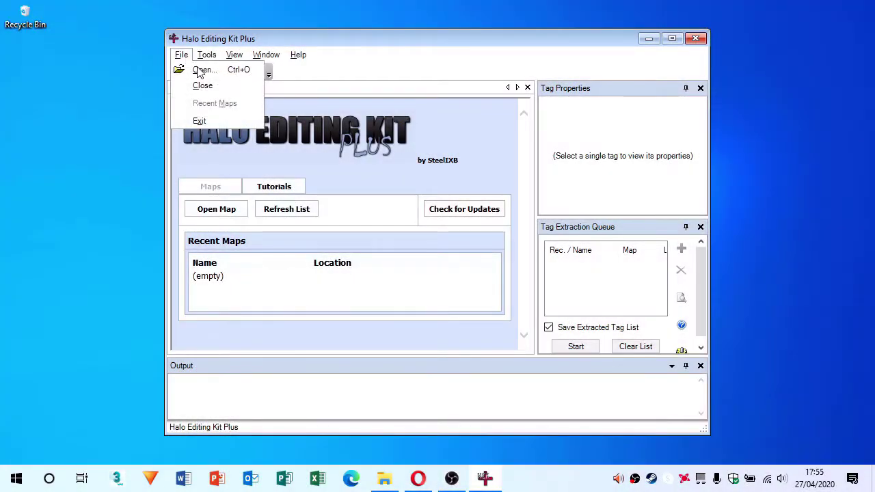
pyautogui.click(203, 70)
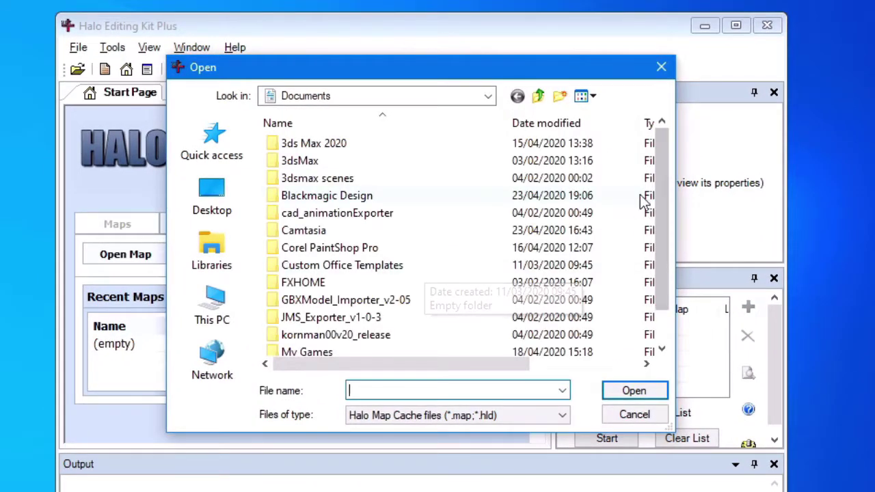
pyautogui.moveTo(668, 181); pyautogui.dragTo(666, 239)
pyautogui.click(199, 298)
pyautogui.doubleClick(425, 225)
pyautogui.doubleClick(421, 213)
pyautogui.scroll(-2, 397, 298)
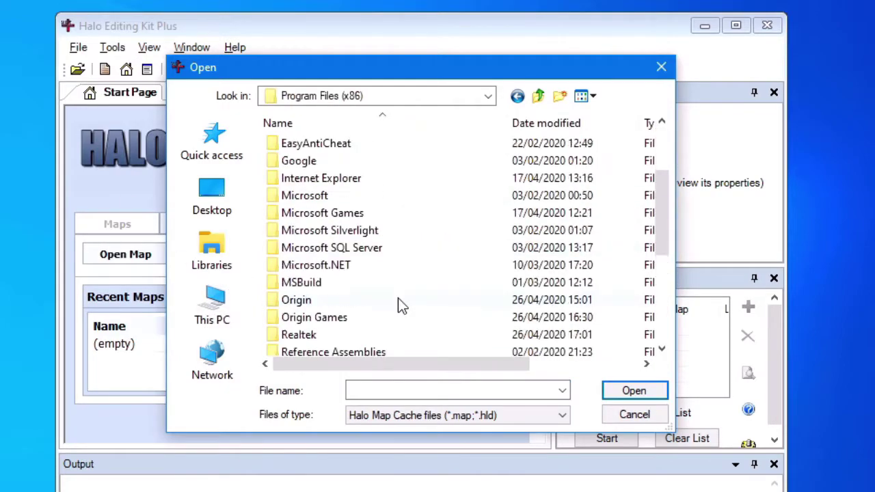
pyautogui.doubleClick(376, 212)
pyautogui.doubleClick(358, 204)
pyautogui.doubleClick(335, 252)
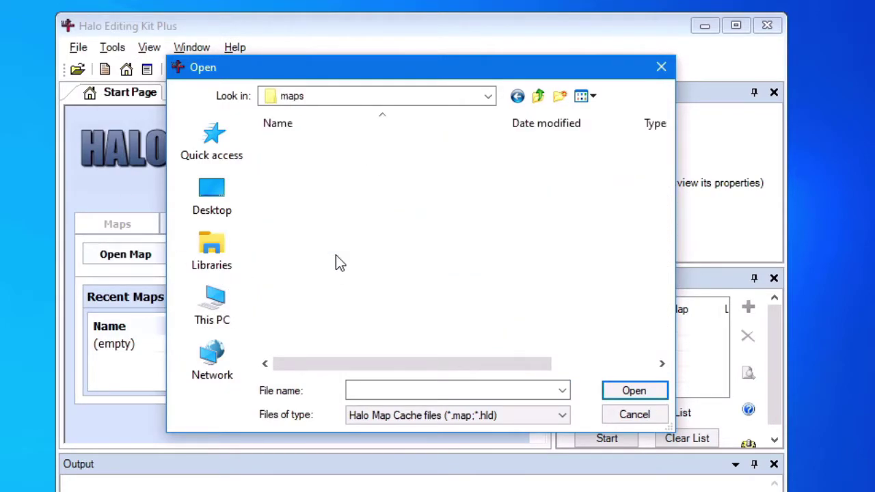
# - Find and open the Death Island map from the maps folder
pyautogui.scroll(-5, 473, 288)
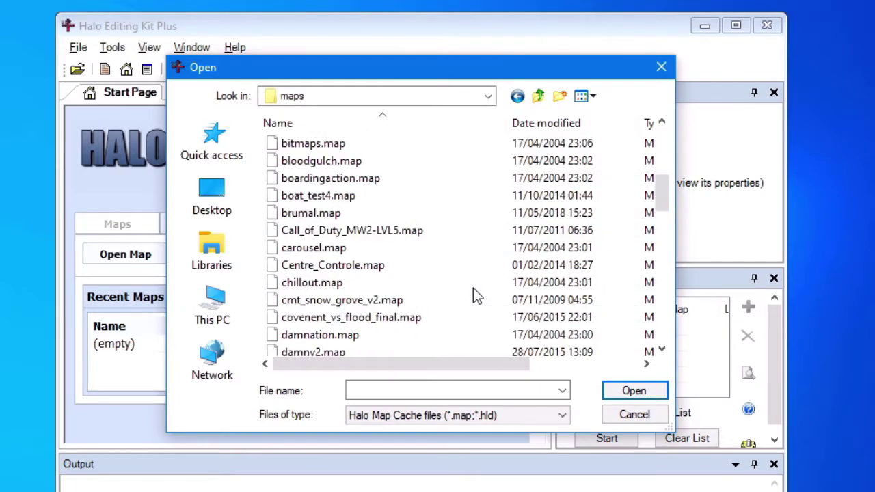
pyautogui.scroll(-4, 473, 287)
pyautogui.click(420, 179)
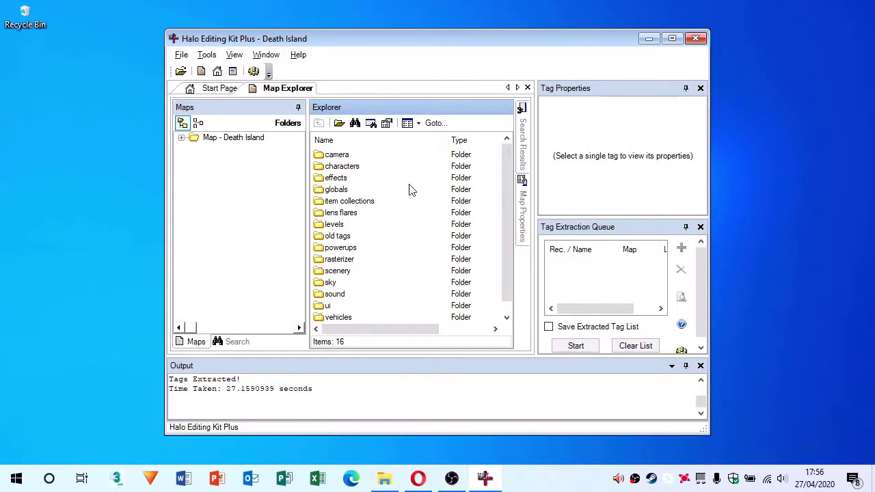
# - Select all tag folders of the Death Island map and add them to the extraction queue
pyautogui.rightClick(410, 185)
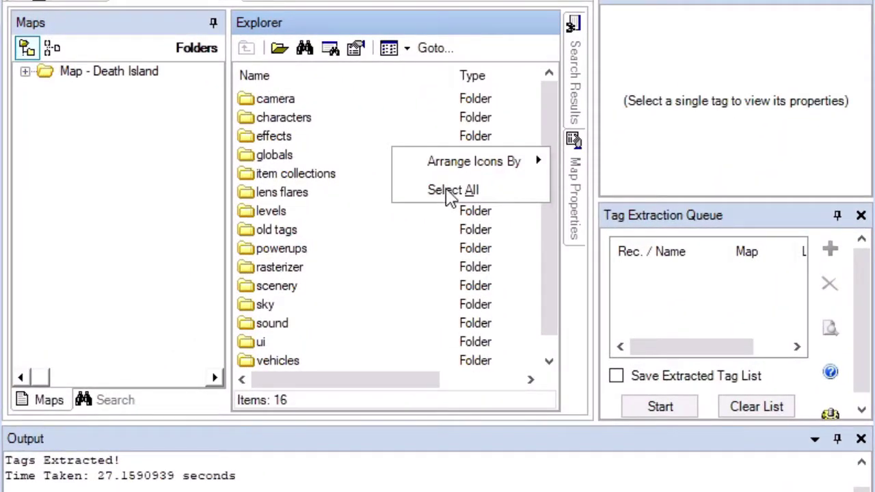
pyautogui.click(450, 191)
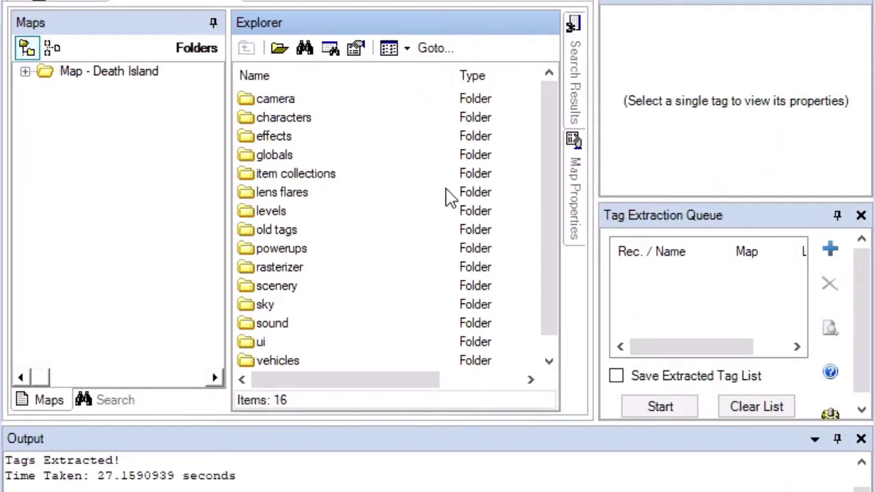
pyautogui.rightClick(272, 181)
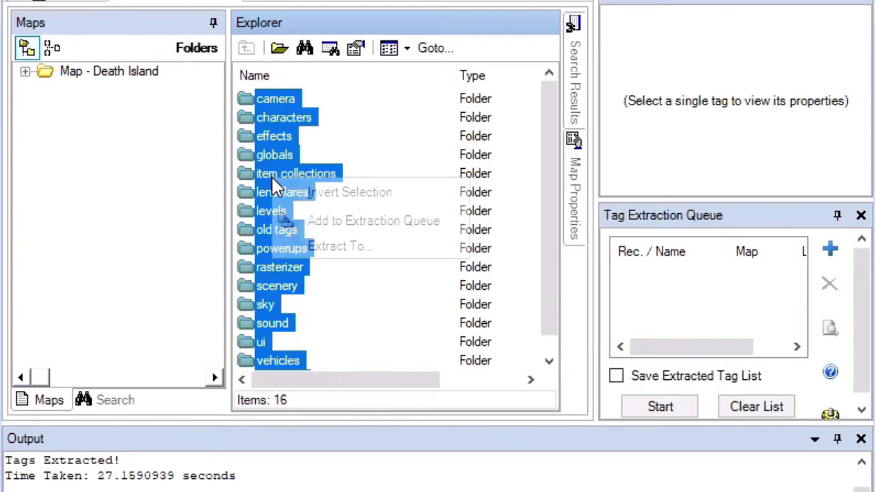
pyautogui.click(381, 222)
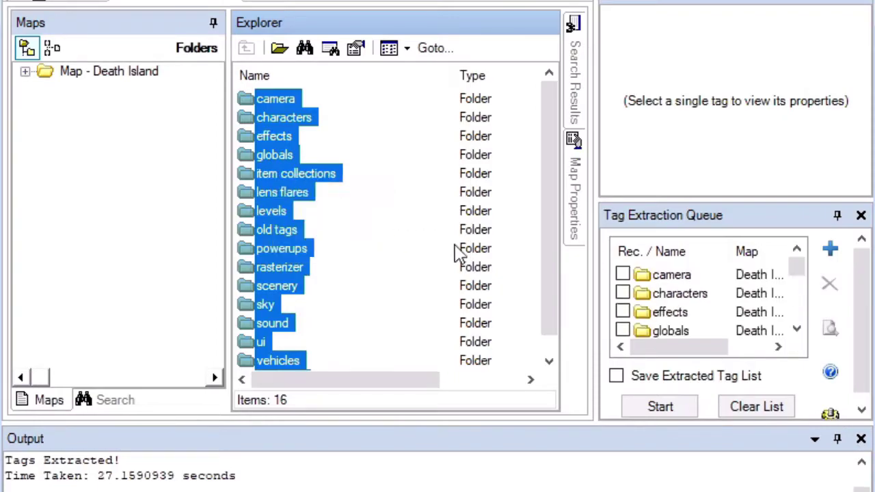
# - Mark every folder in the extraction queue as recursive and start the tag extraction
pyautogui.rightClick(686, 293)
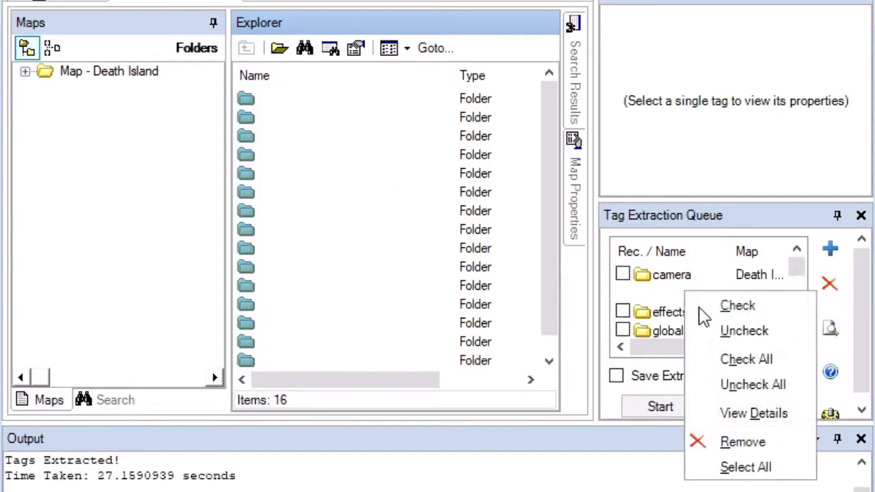
pyautogui.click(742, 362)
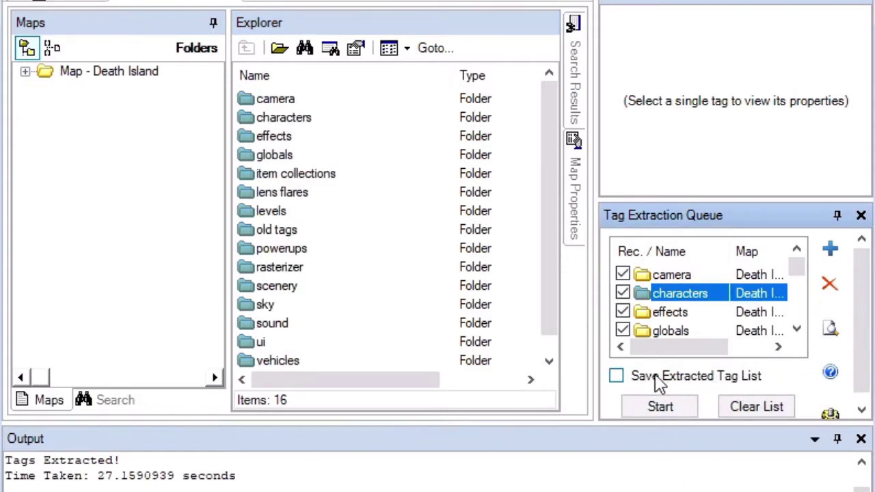
pyautogui.click(660, 407)
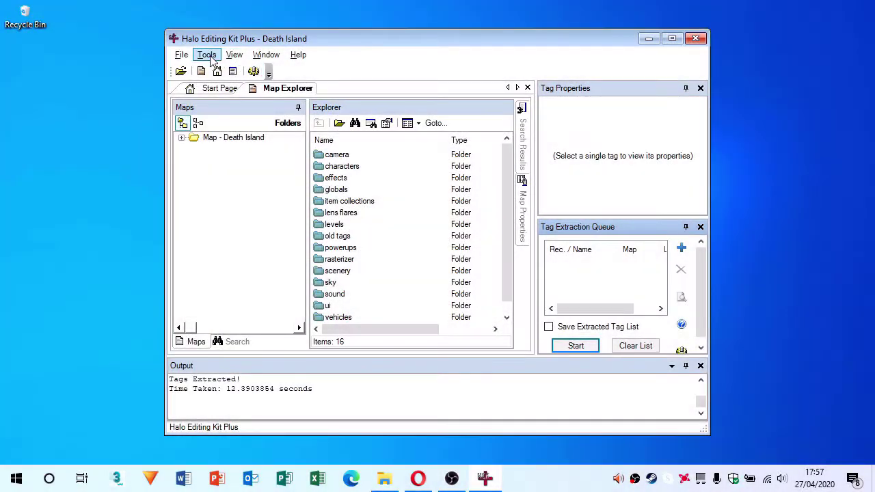
# - Set the default maps folder in the environment options to the maps folder inside Halo Custom Edition
pyautogui.click(207, 56)
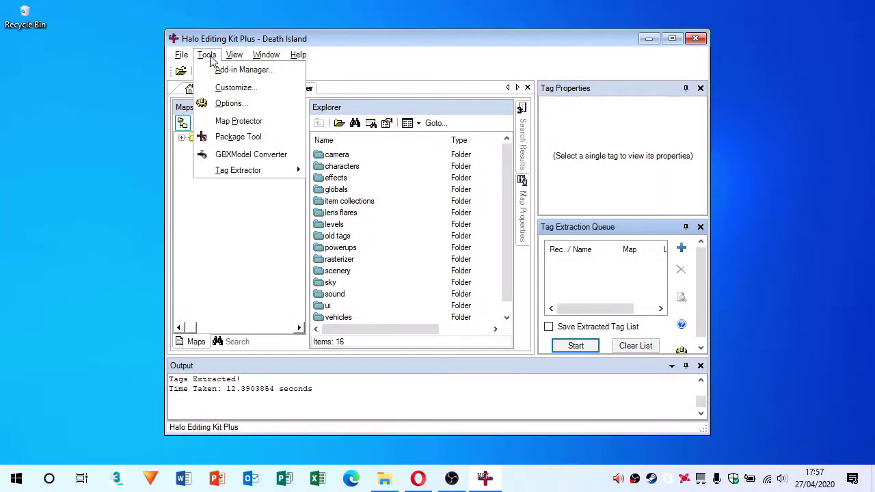
pyautogui.click(230, 103)
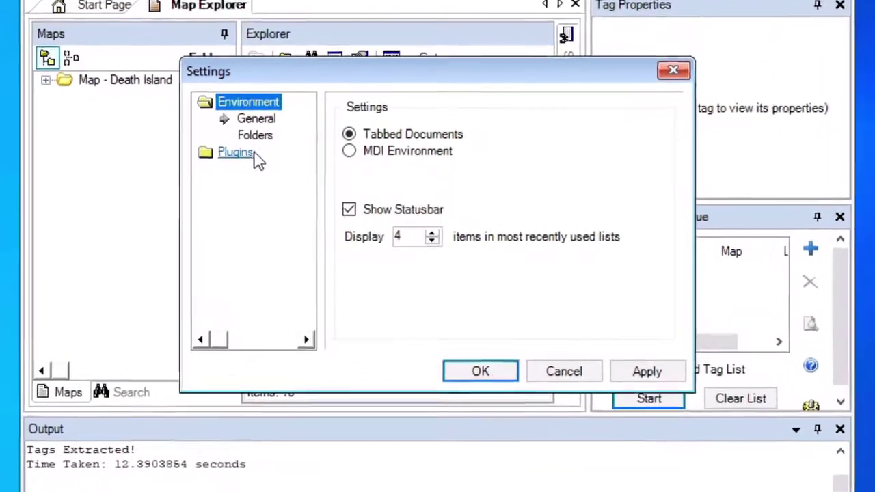
pyautogui.click(291, 144)
pyautogui.click(290, 156)
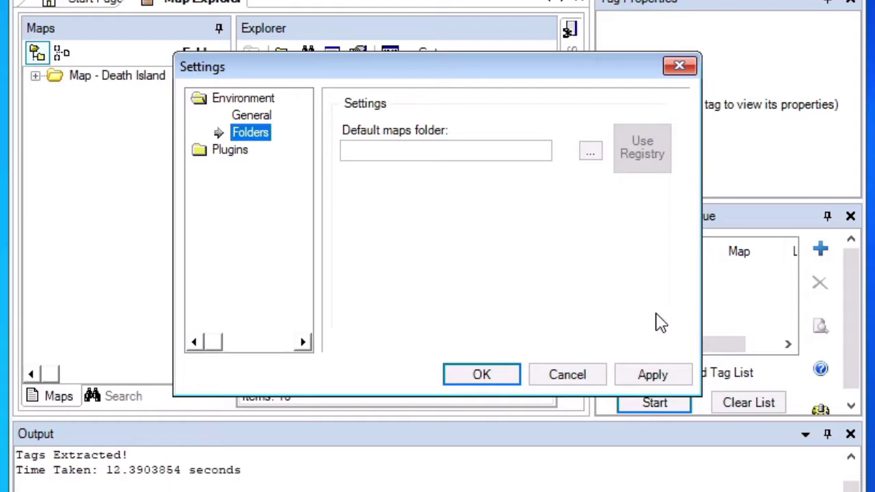
pyautogui.click(599, 152)
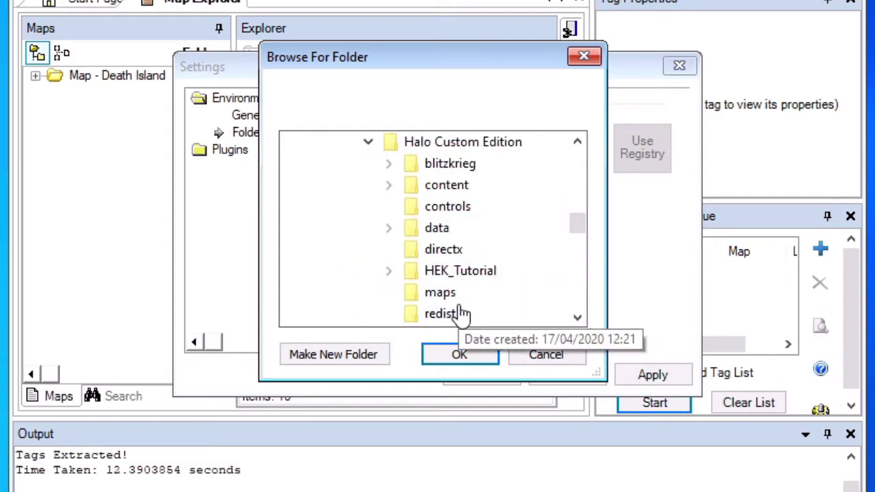
pyautogui.click(459, 295)
pyautogui.click(471, 357)
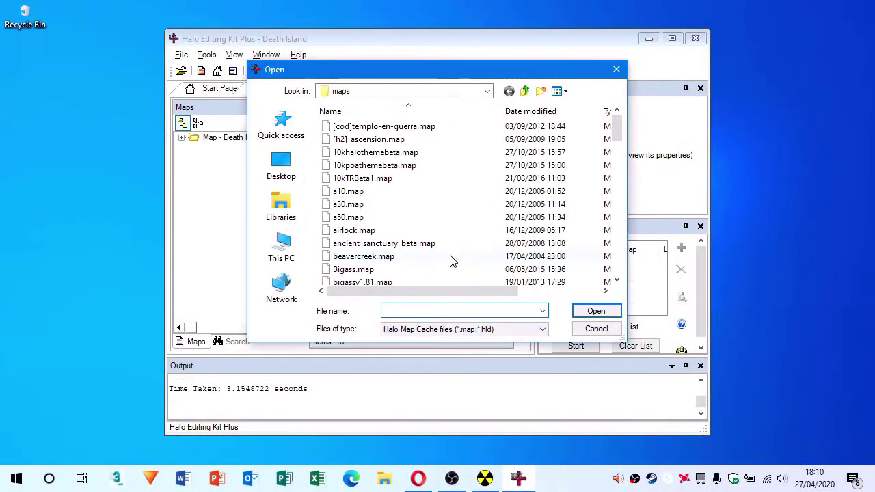
# - Open a30.map from the maps folder in Halo Editing Kit Plus
pyautogui.doubleClick(382, 208)
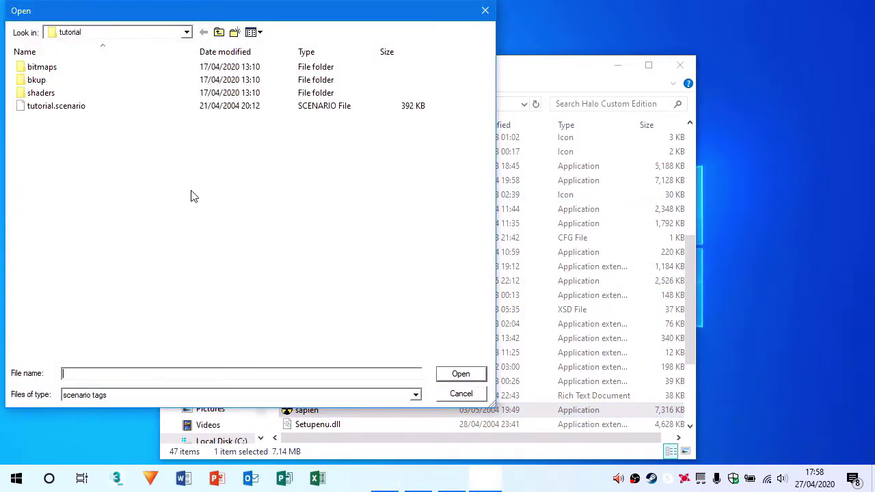
# - In Sapien, go up from the tutorial folder to the deathisland folder and open its scenario
pyautogui.moveTo(189, 18); pyautogui.dragTo(268, 43)
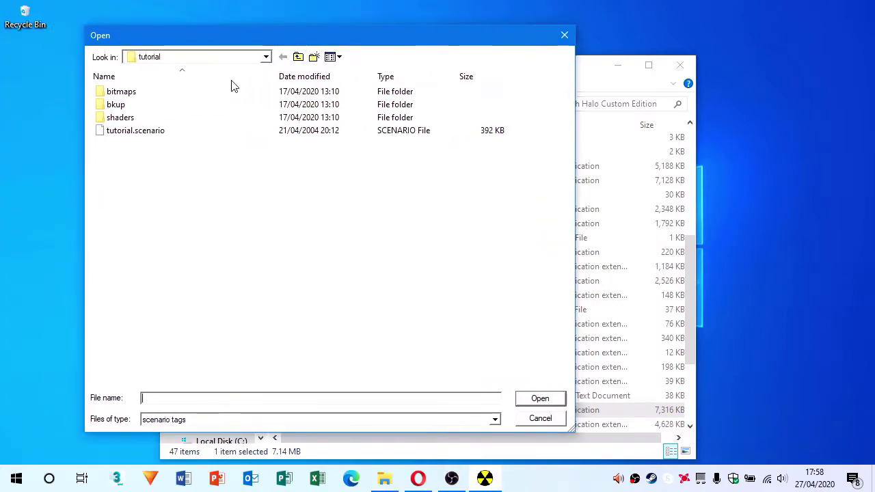
pyautogui.click(306, 59)
pyautogui.doubleClick(195, 188)
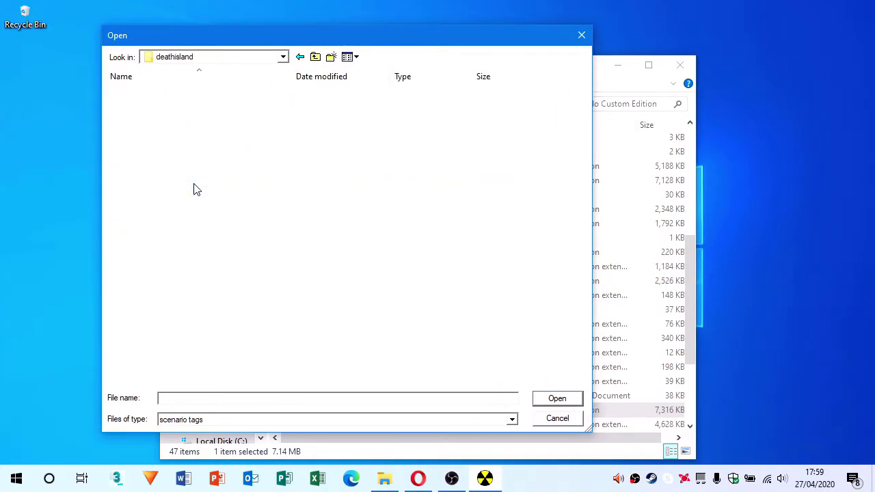
pyautogui.doubleClick(180, 132)
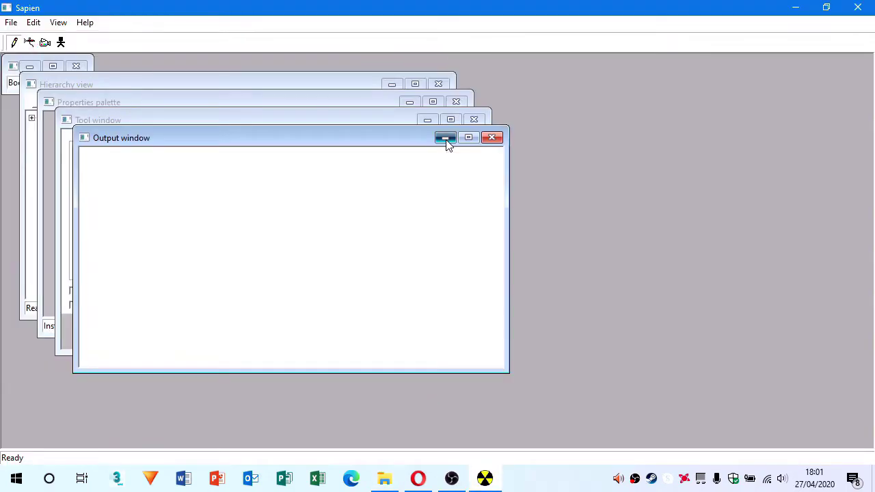
# - Minimise the Output window and the Tool window in the Sapien workspace
pyautogui.click(446, 141)
pyautogui.doubleClick(337, 124)
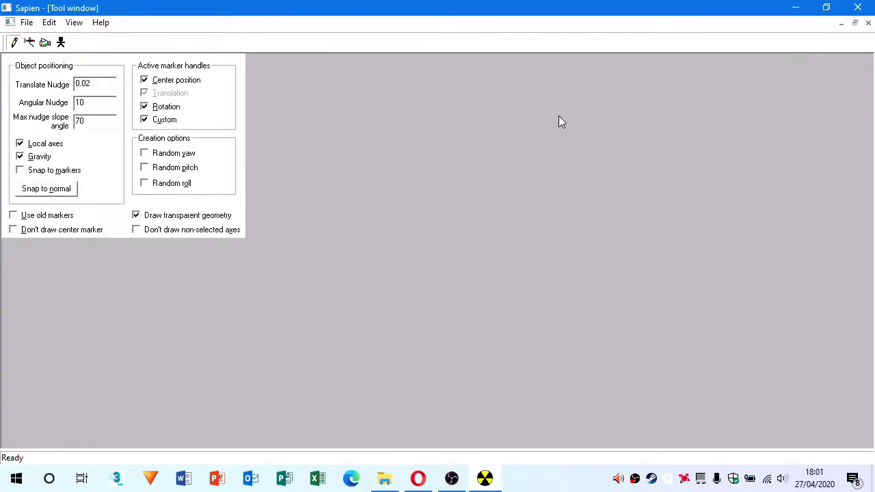
pyautogui.click(854, 24)
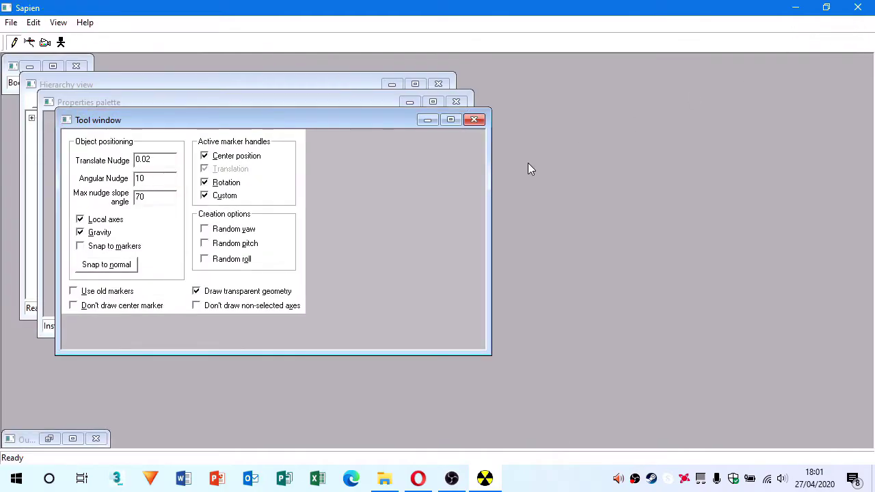
pyautogui.click(424, 125)
# - Place the Properties palette in the upper part of the workspace's right half
pyautogui.click(433, 101)
pyautogui.click(854, 24)
pyautogui.moveTo(206, 102); pyautogui.dragTo(608, 67)
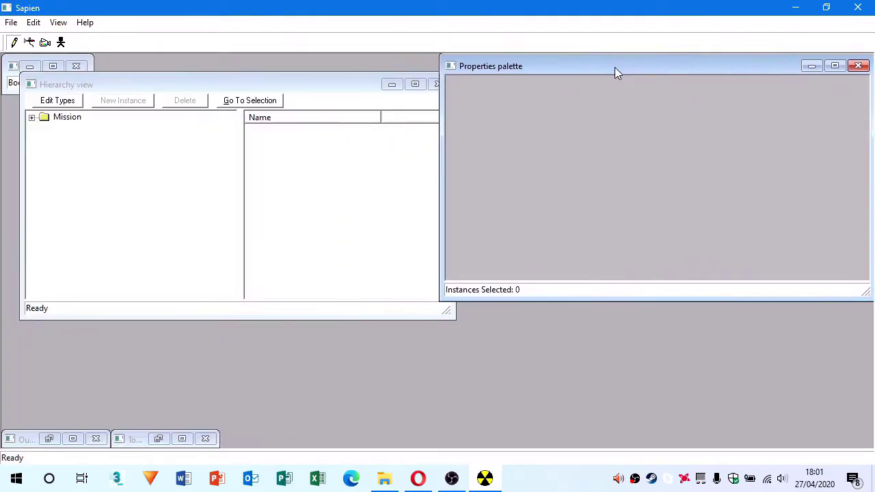
# - Fit the Hierarchy view beneath the shortened Properties palette and enlarge the Game window to fill the other half of the workspace
pyautogui.moveTo(161, 84); pyautogui.dragTo(572, 278)
pyautogui.click(560, 287)
pyautogui.doubleClick(572, 300)
pyautogui.click(855, 24)
pyautogui.moveTo(645, 303); pyautogui.dragTo(645, 282)
pyautogui.moveTo(87, 88); pyautogui.dragTo(430, 442)
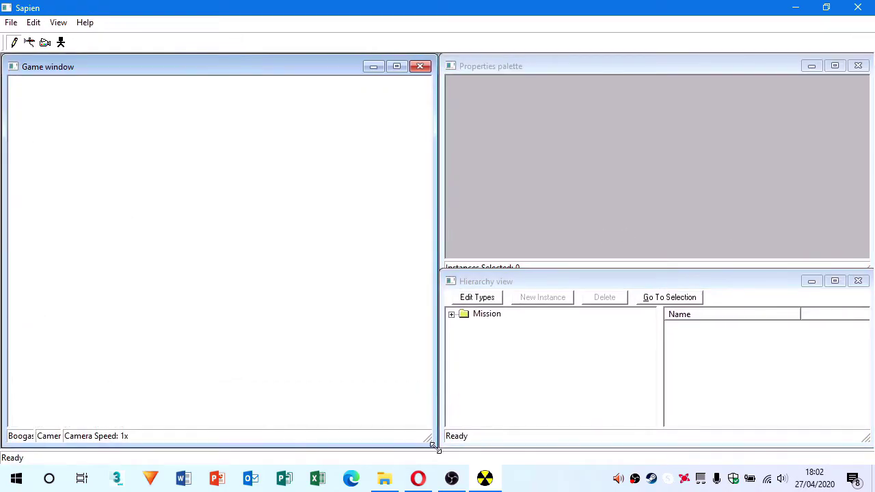
# - Fly the camera across the Death Island terrain in the Game window, with the camera speed raised to 40x
pyautogui.moveTo(338, 229); pyautogui.dragTo(341, 252, button='middle')
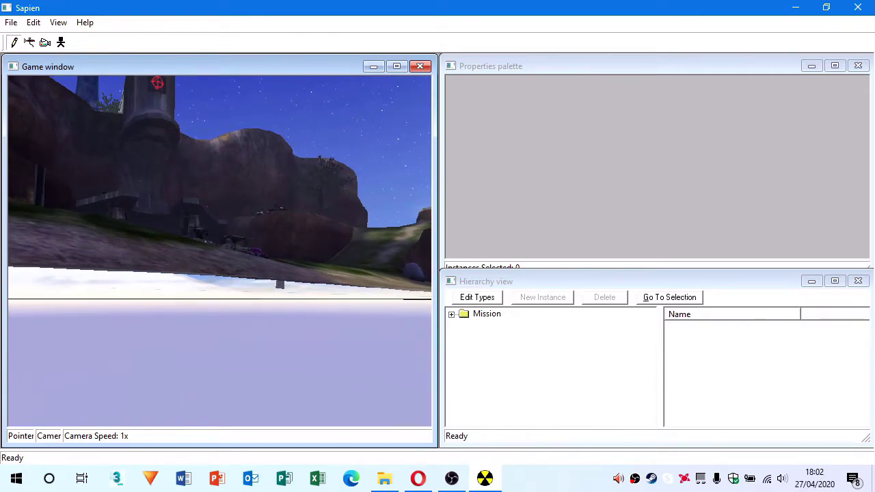
pyautogui.moveTo(219, 251); pyautogui.dragTo(321, 253, button='middle')
pyautogui.press('r')
pyautogui.press('w')
pyautogui.press('w')
pyautogui.press('r')
pyautogui.press('w')
pyautogui.press('w')
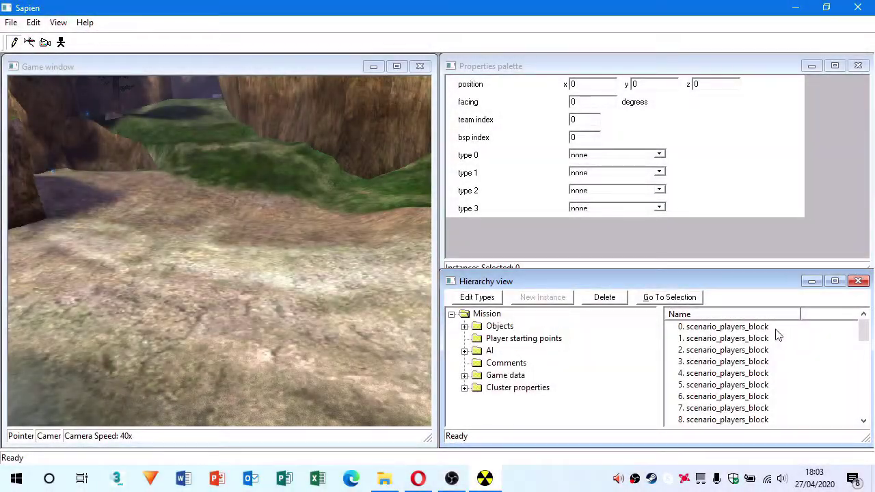
# - Delete all existing player starting points from the scenario
pyautogui.moveTo(766, 338); pyautogui.dragTo(717, 385)
pyautogui.click(781, 337)
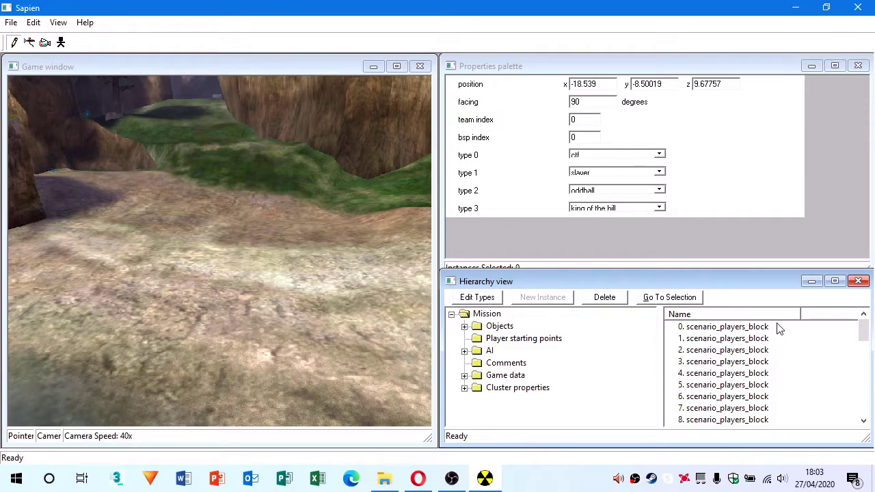
pyautogui.moveTo(777, 332); pyautogui.dragTo(675, 454)
pyautogui.press('Delete')
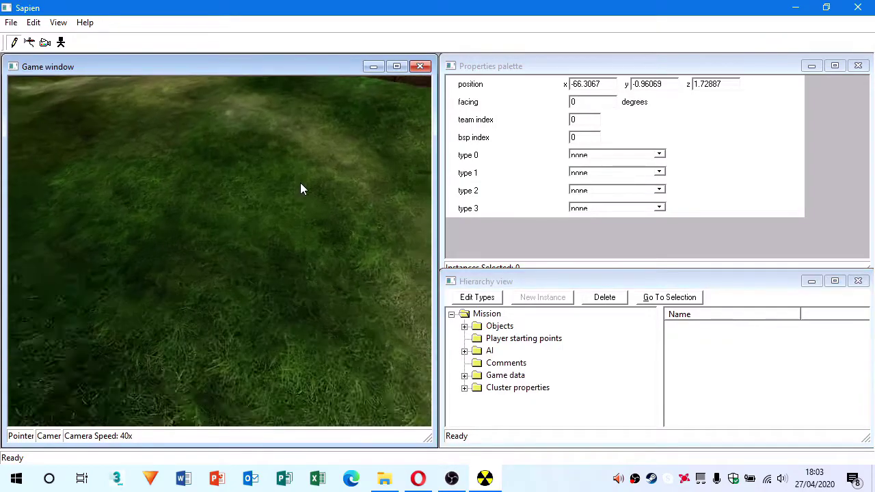
# - Place a new player starting point on the grass and set its type 0 to all games
pyautogui.rightClick(263, 253)
pyautogui.click(658, 154)
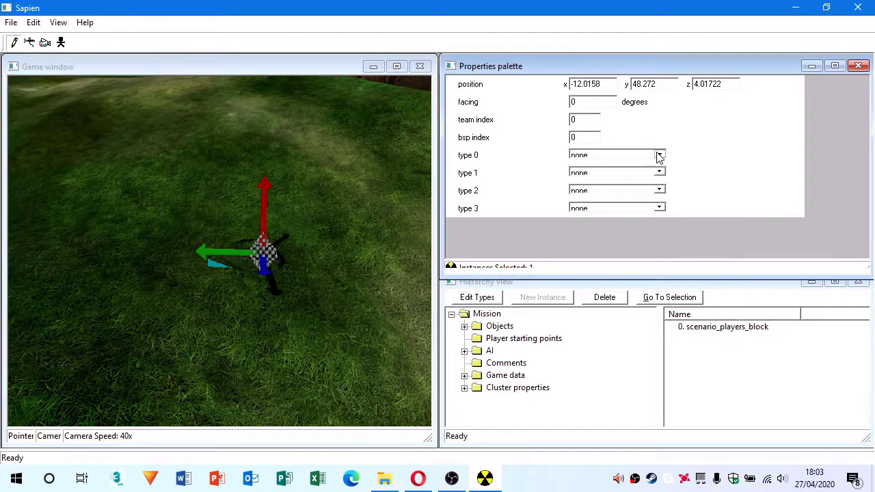
pyautogui.click(610, 229)
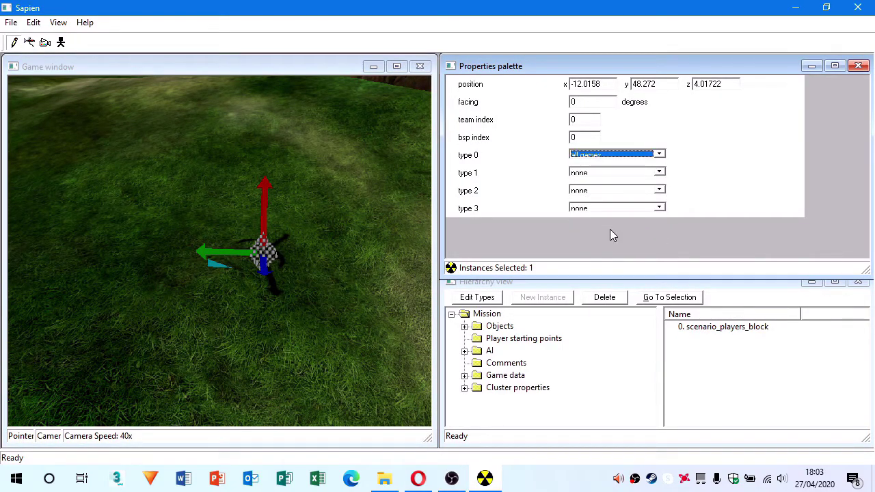
# - Create two new encounter instances under the scenario's AI data
pyautogui.click(492, 352)
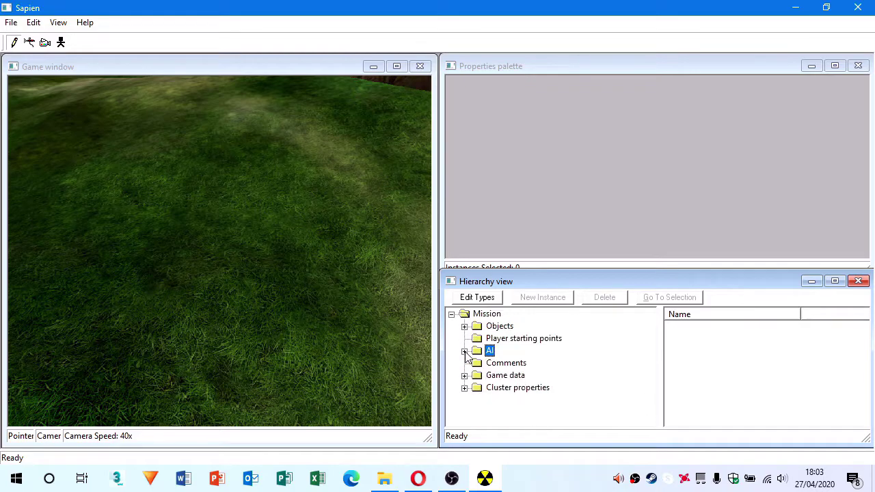
pyautogui.click(464, 351)
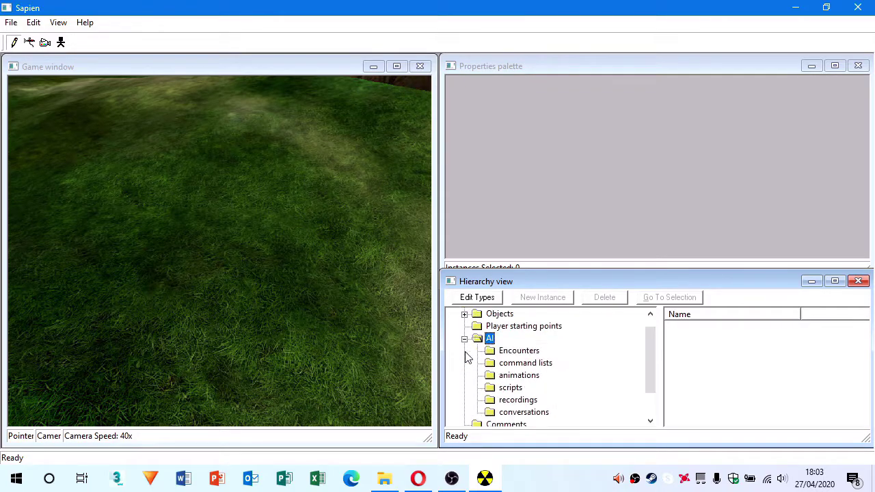
pyautogui.click(518, 351)
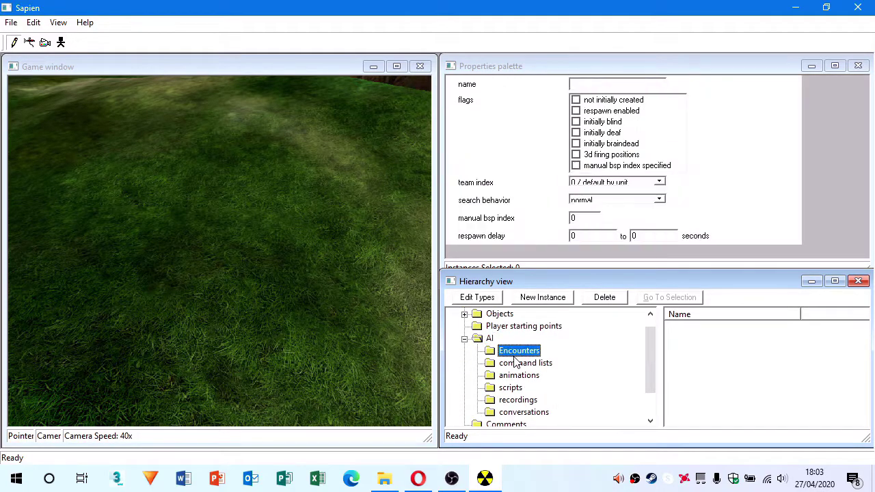
pyautogui.click(552, 304)
pyautogui.click(552, 304)
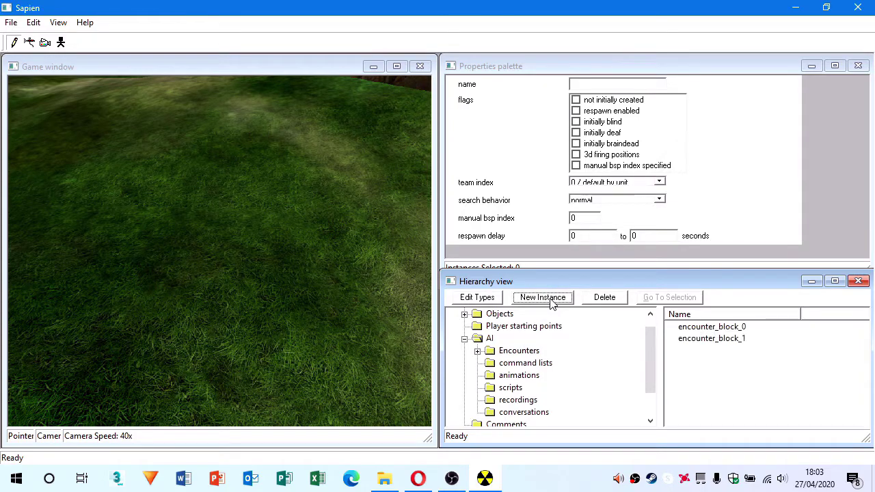
# - Rename the first encounter to 1 and enable its "not initially created" and "respawn enabled" flags
pyautogui.click(477, 351)
pyautogui.click(560, 364)
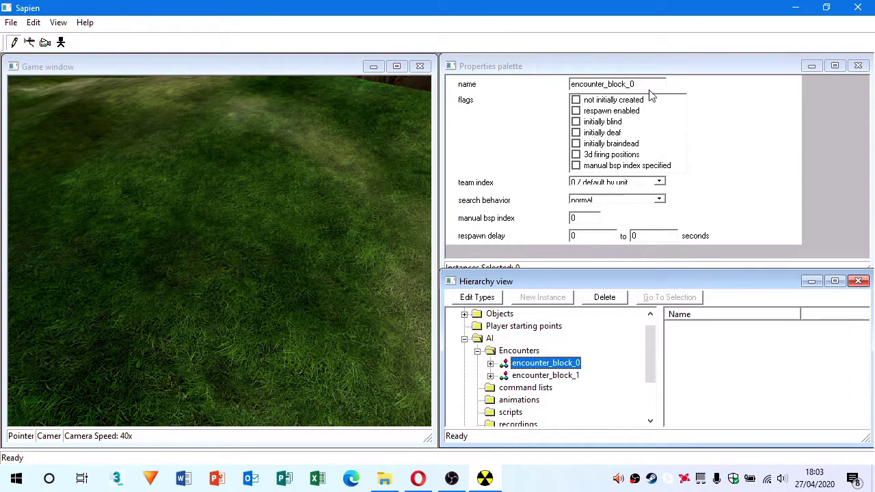
pyautogui.click(537, 95)
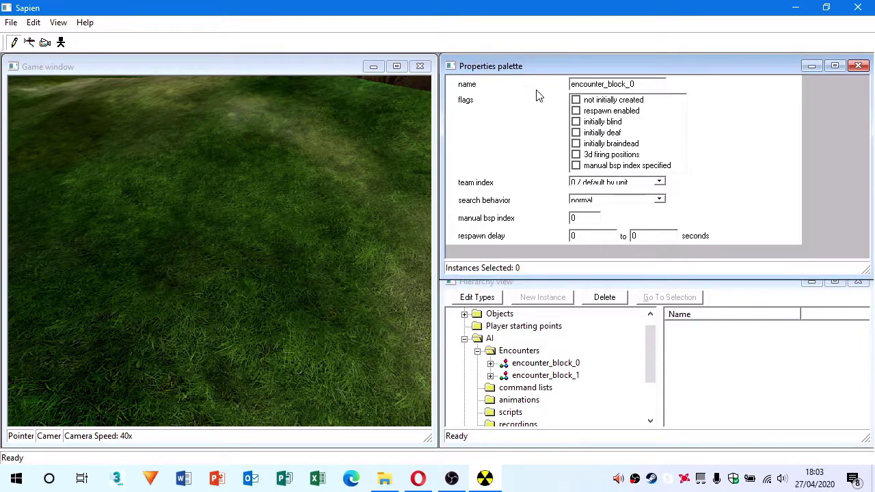
pyautogui.doubleClick(655, 86)
pyautogui.write('1')
pyautogui.click(599, 101)
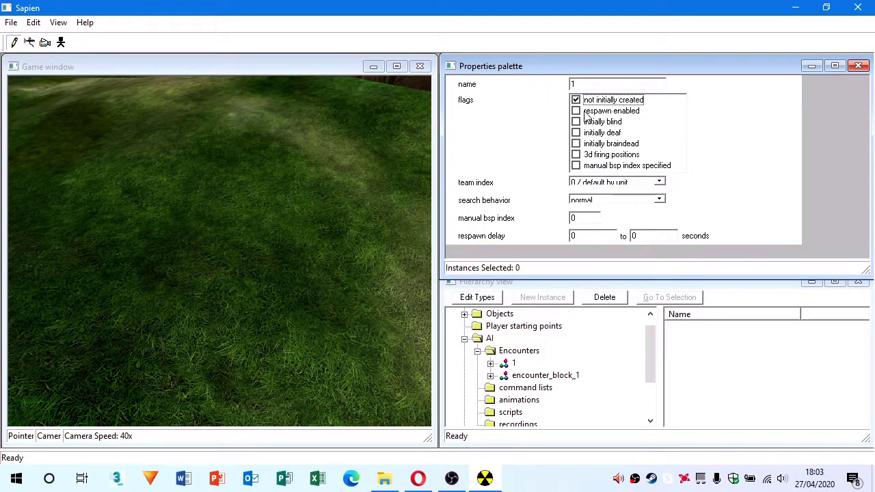
pyautogui.click(584, 112)
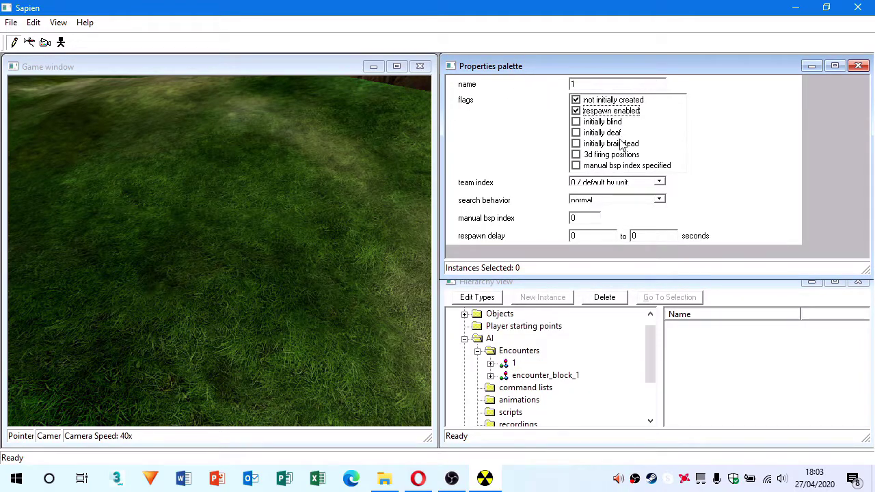
pyautogui.click(657, 183)
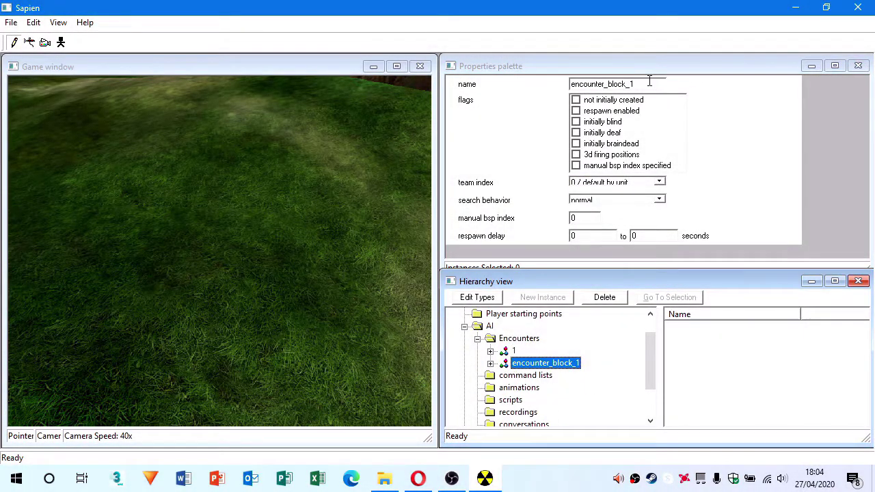
# - Rename the second encounter to 2 and turn on its "not initially created" and "respawn enabled" flags
pyautogui.doubleClick(649, 81)
pyautogui.write('2')
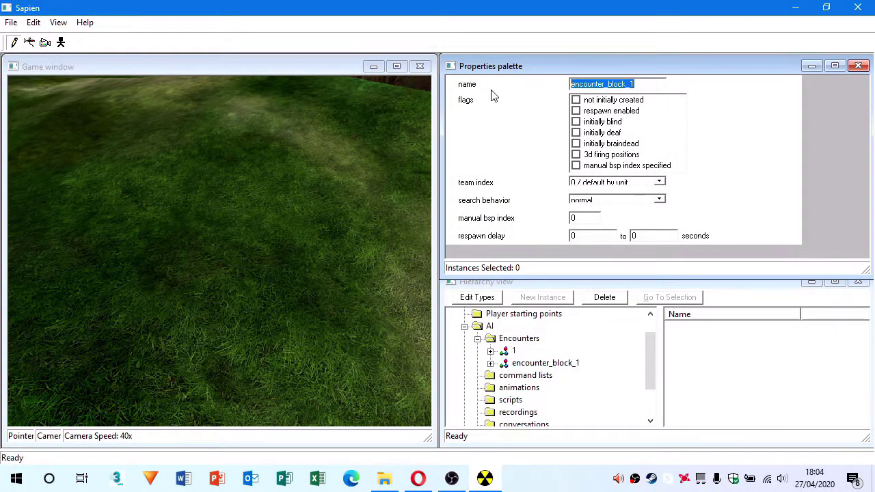
pyautogui.click(612, 100)
pyautogui.click(611, 111)
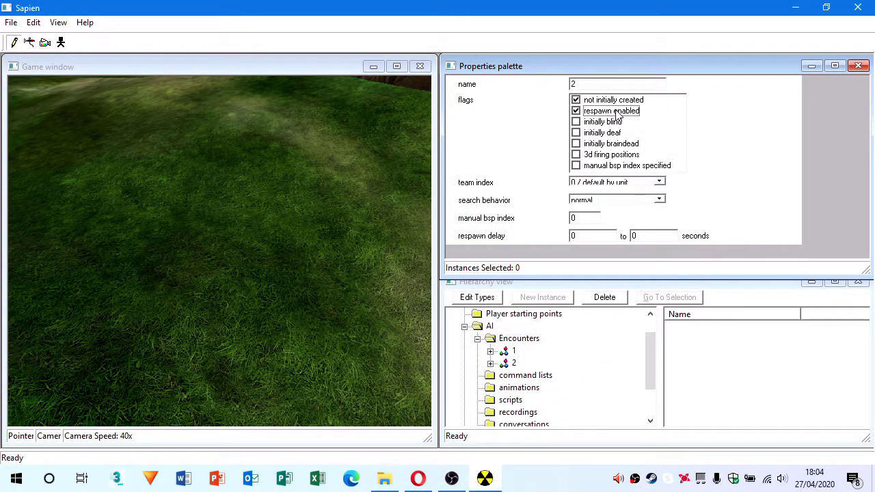
pyautogui.click(653, 183)
# - Add two squad instances to encounter 1 and expand its list of squads
pyautogui.click(509, 351)
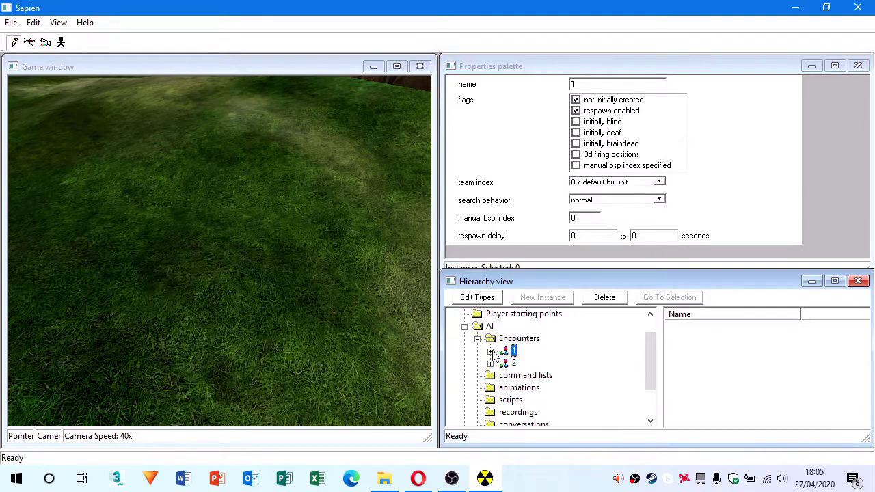
pyautogui.click(490, 351)
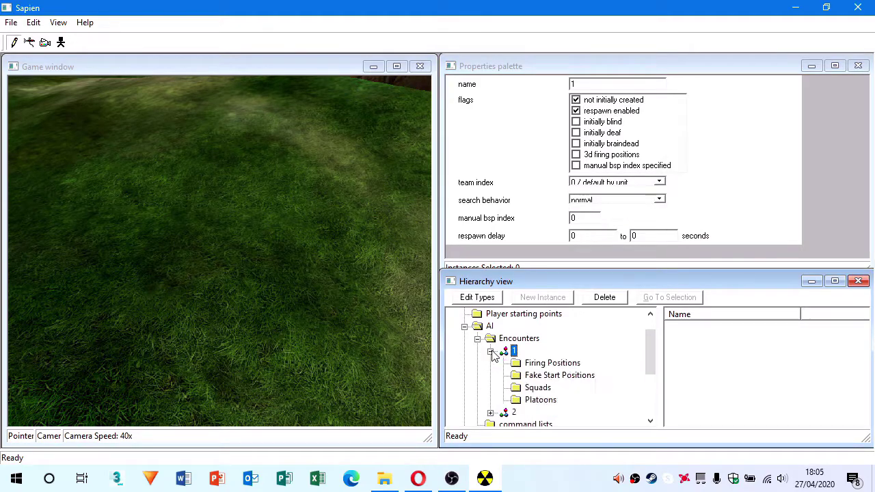
pyautogui.click(540, 388)
pyautogui.click(554, 299)
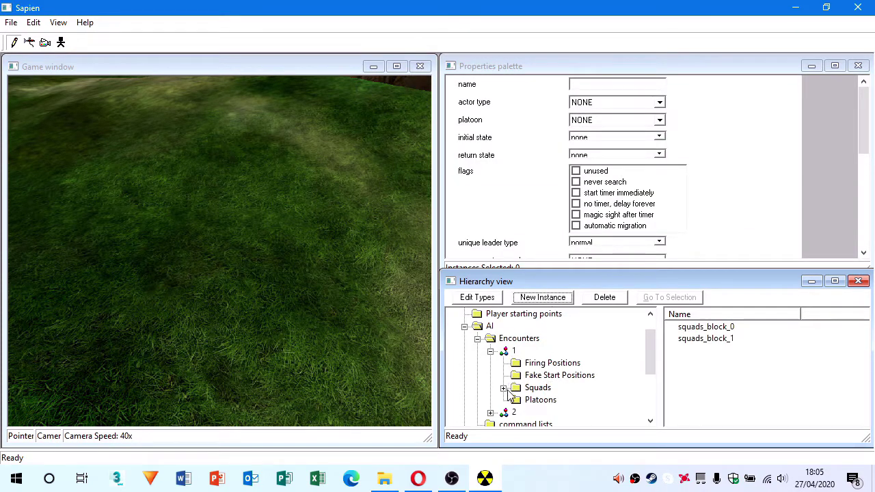
pyautogui.click(503, 387)
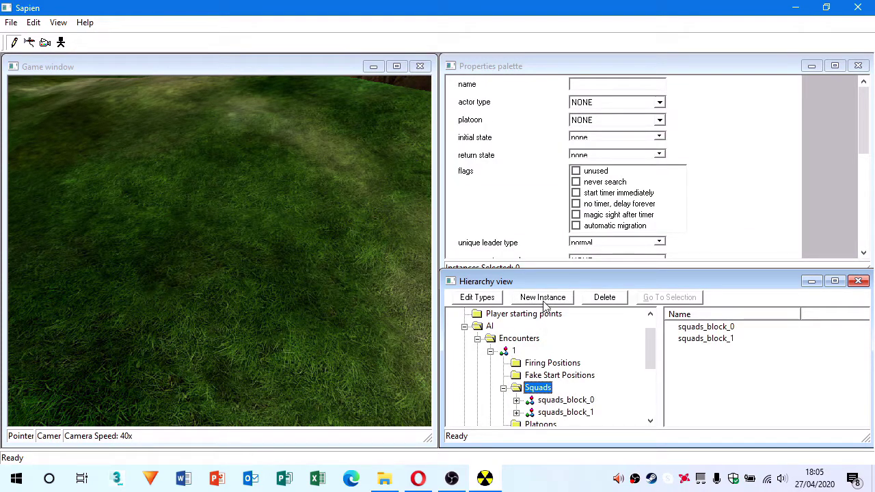
# - Add the "marine_armored assault rifle major" tag from the marine_armored folder to the scenario's actor_variant types
pyautogui.click(476, 297)
pyautogui.click(464, 130)
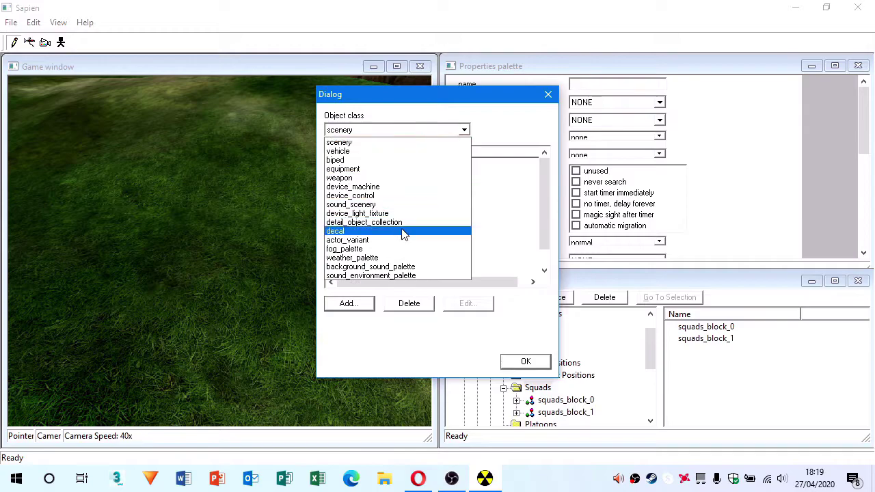
pyautogui.click(388, 240)
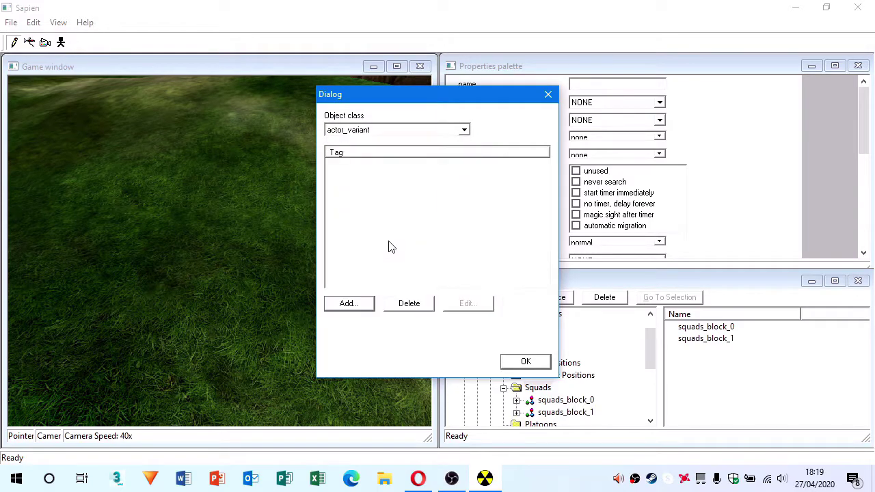
pyautogui.click(348, 303)
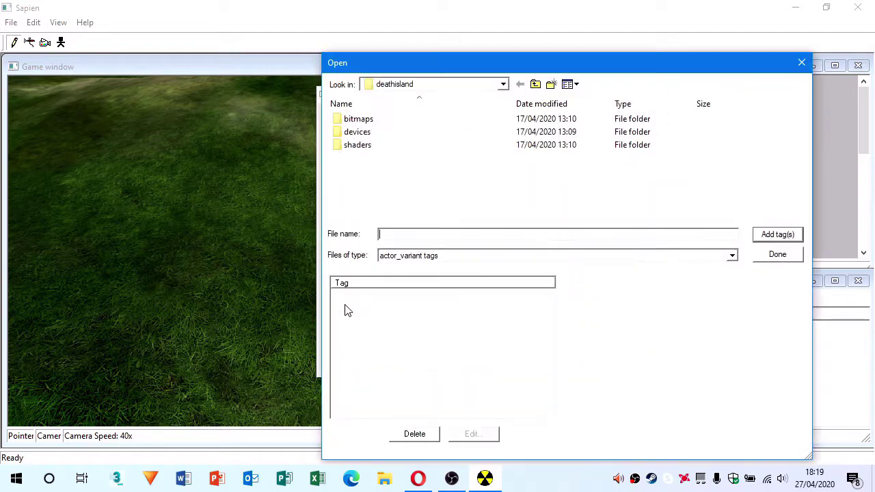
pyautogui.click(536, 84)
pyautogui.click(537, 84)
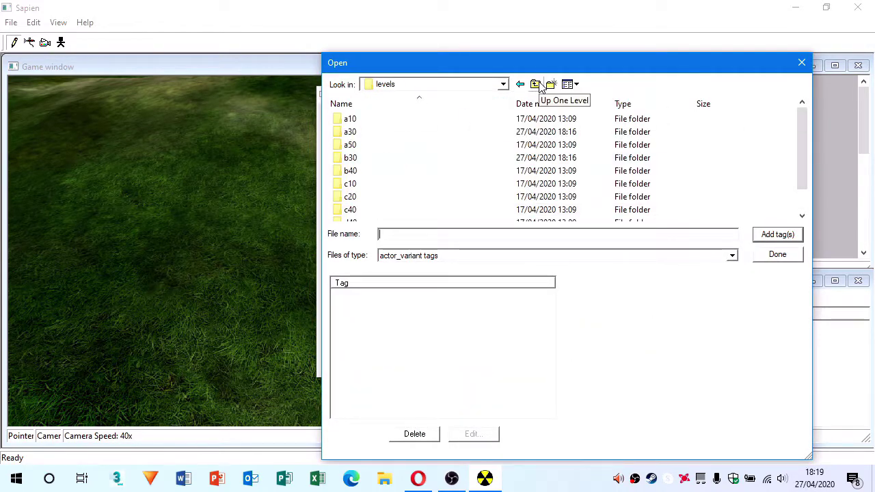
pyautogui.click(536, 84)
pyautogui.doubleClick(416, 131)
pyautogui.scroll(-1, 397, 191)
pyautogui.doubleClick(403, 183)
pyautogui.click(483, 147)
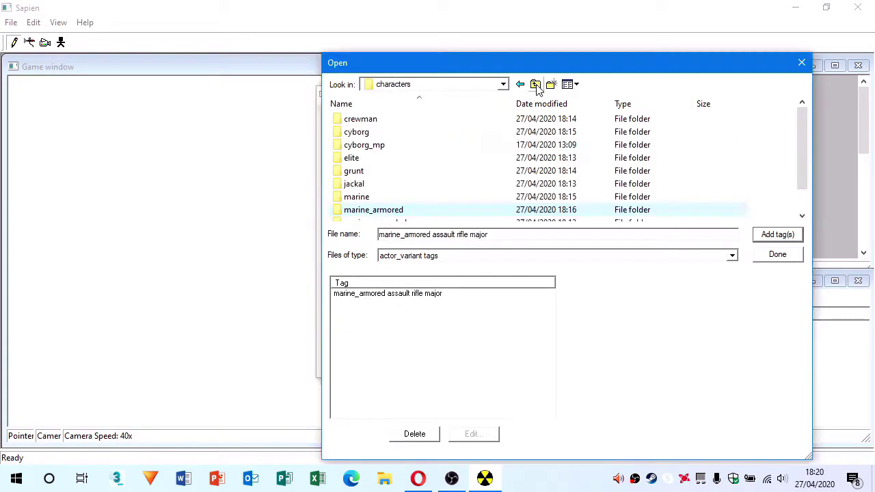
# - Add the "grunt major needler" tag from the grunt folder to the actor_variant types and accept the type list
pyautogui.doubleClick(467, 170)
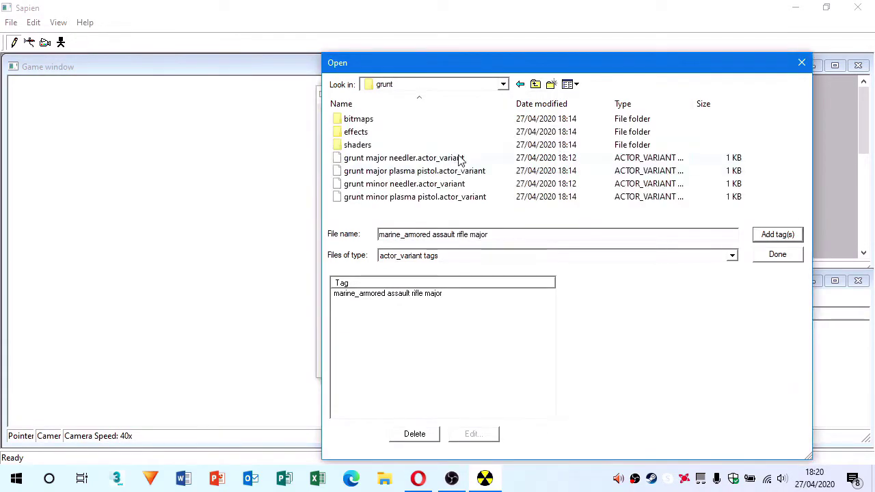
pyautogui.doubleClick(456, 159)
pyautogui.click(776, 255)
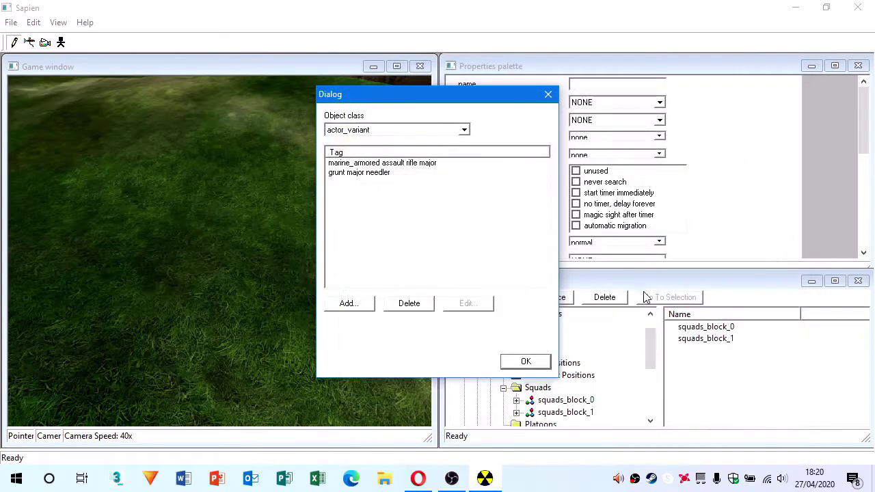
pyautogui.click(530, 362)
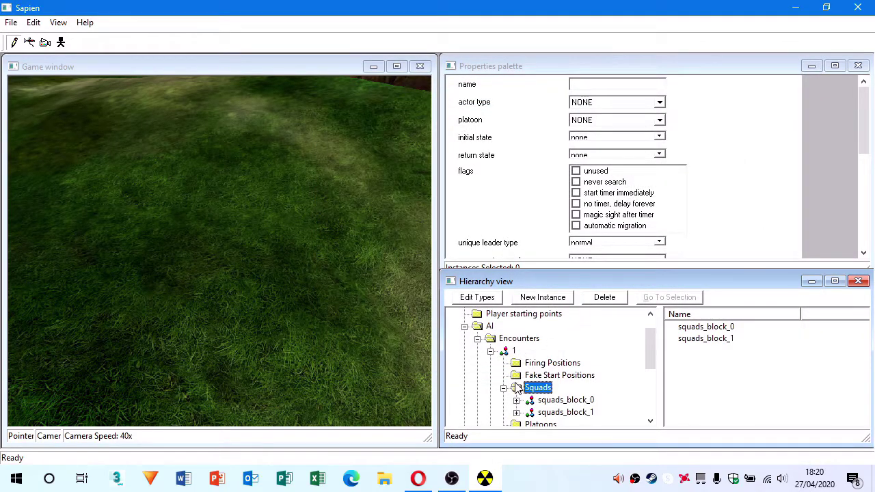
# - Delete the first squad of encounter 1 and name the remaining squad 1
pyautogui.click(562, 401)
pyautogui.click(604, 297)
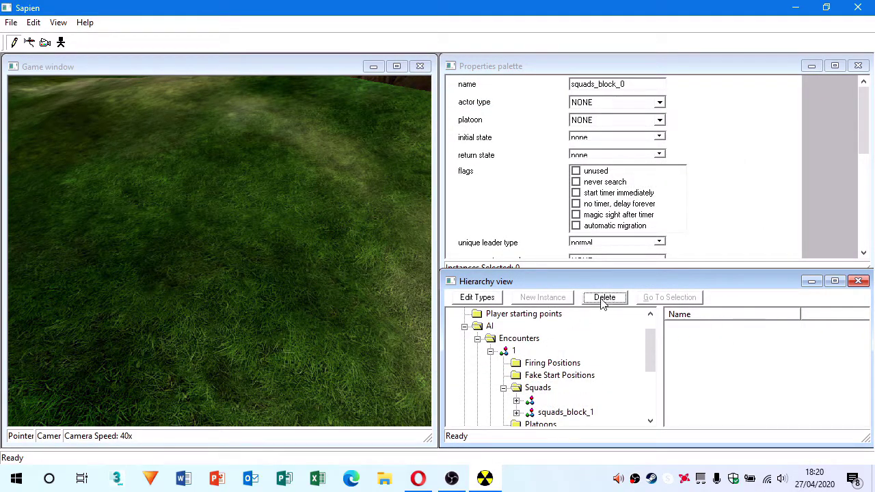
pyautogui.click(628, 85)
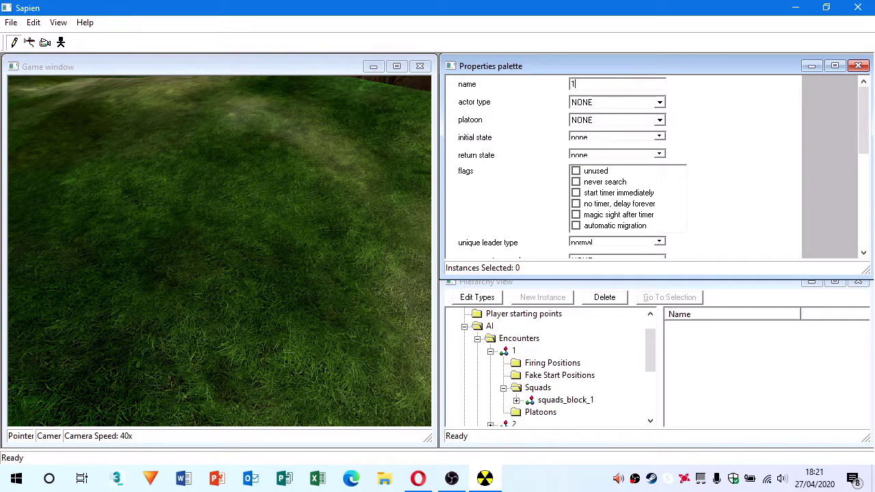
# - Set the squad's actor type to marine_armored assault rifle major and its initial and return states to "moving - loop back and forth"
pyautogui.click(632, 107)
pyautogui.click(634, 123)
pyautogui.click(635, 137)
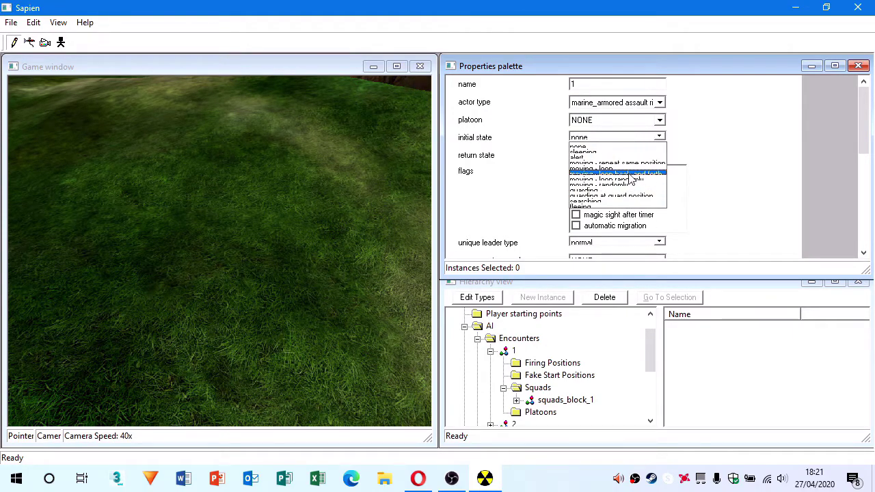
pyautogui.click(628, 176)
pyautogui.click(636, 155)
pyautogui.click(637, 163)
pyautogui.click(639, 150)
pyautogui.click(640, 155)
pyautogui.click(646, 191)
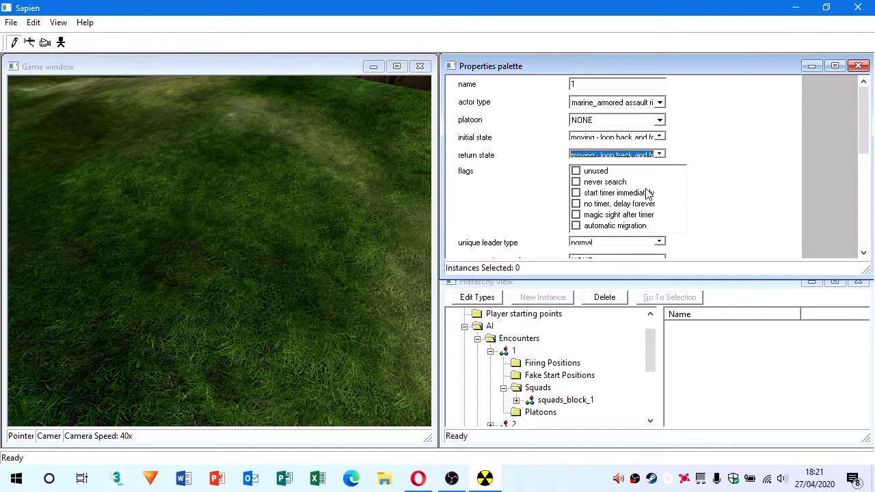
# - Enable the automatic migration flag for the squad and set its unique leader type to sgt johnson
pyautogui.click(575, 226)
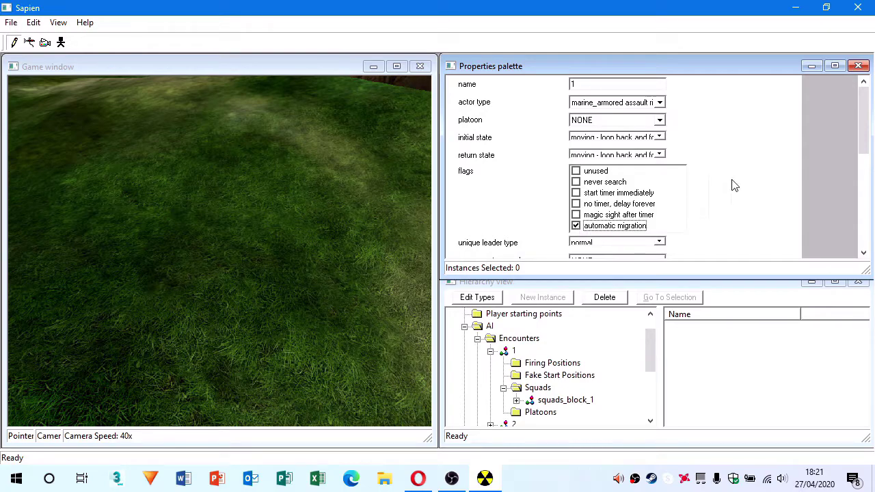
pyautogui.moveTo(868, 120); pyautogui.dragTo(866, 159)
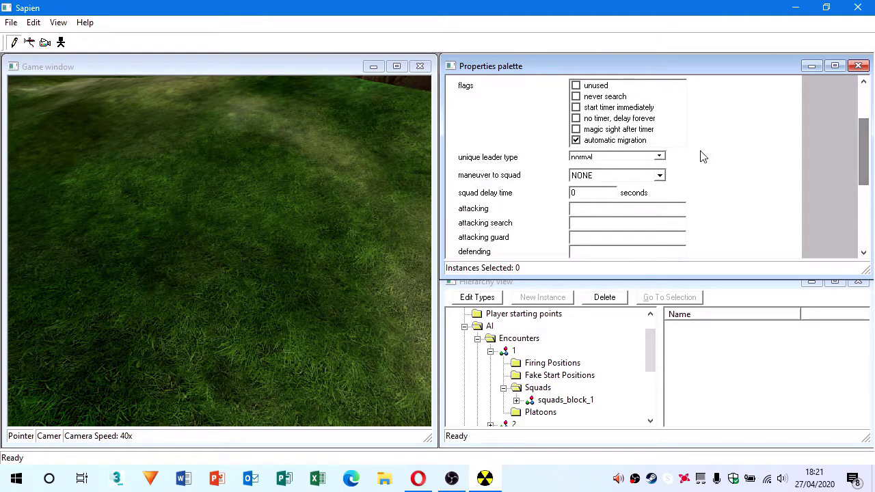
pyautogui.click(645, 159)
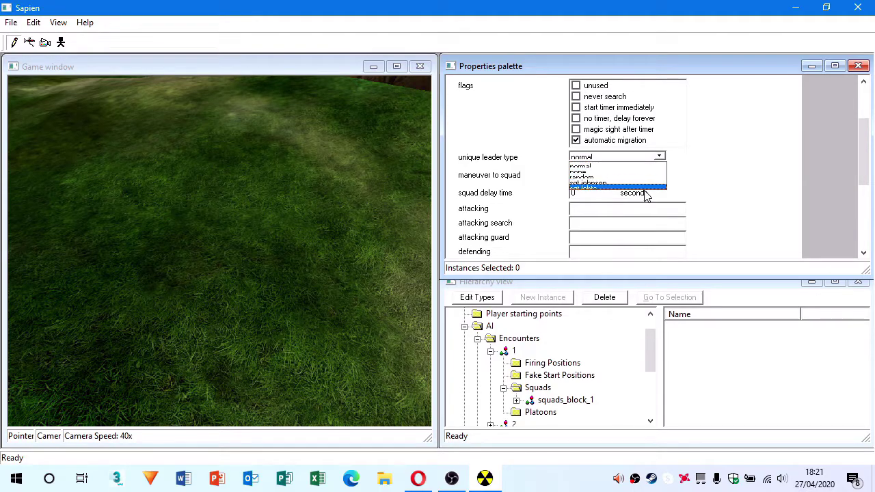
pyautogui.click(644, 183)
# - Set the squad's normal diff count to 4, insane diff count to 6, respawn min actors to 4, max actors to 5 and respawn total to 0
pyautogui.moveTo(863, 142); pyautogui.dragTo(861, 203)
pyautogui.scroll(1, 656, 160)
pyautogui.moveTo(860, 164); pyautogui.dragTo(862, 198)
pyautogui.click(597, 140)
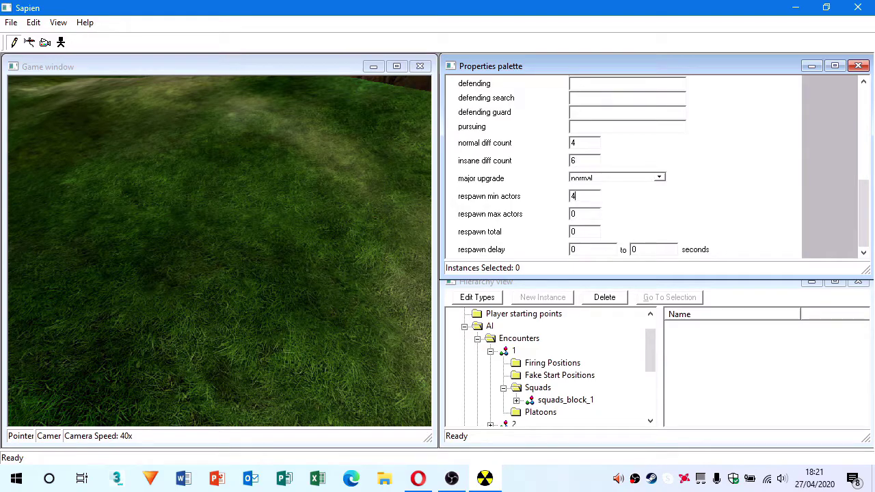
pyautogui.press('Tab')
pyautogui.press('Tab')
pyautogui.write('0')
# - Place five starting locations for encounter 1's squad in a row across the sandy ground beside the rock
pyautogui.click(557, 402)
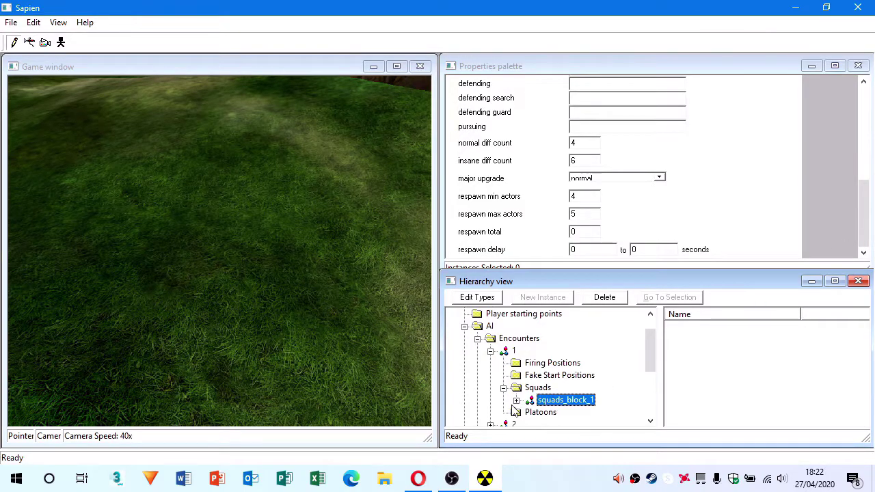
pyautogui.scroll(-1, 517, 408)
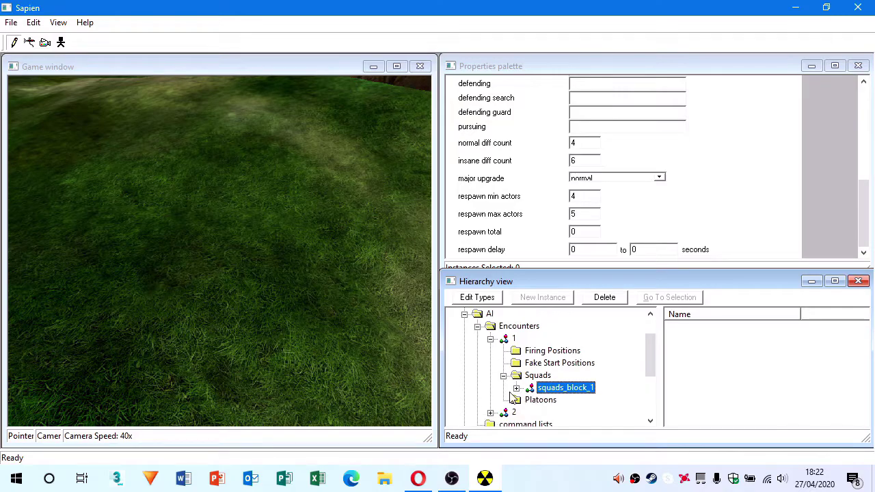
pyautogui.click(515, 388)
pyautogui.click(576, 414)
pyautogui.moveTo(574, 415); pyautogui.dragTo(191, 159, button='middle')
pyautogui.click(584, 154)
pyautogui.rightClick(100, 157)
pyautogui.rightClick(150, 153)
pyautogui.rightClick(191, 154)
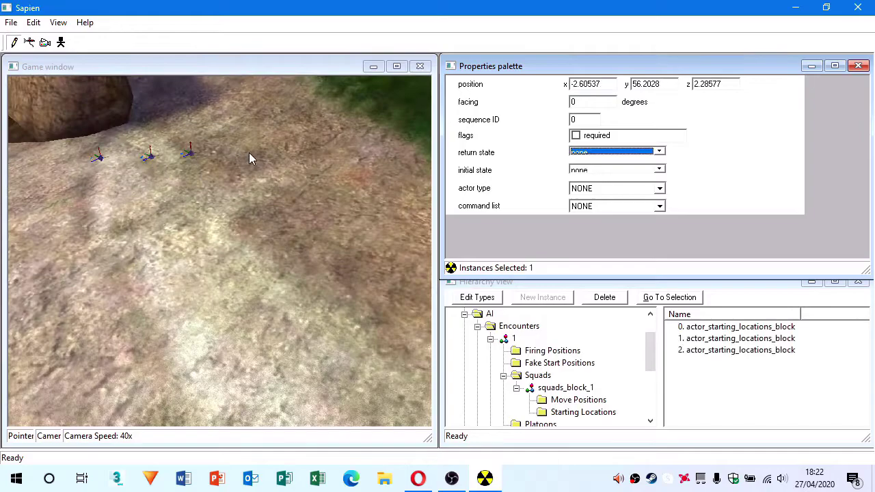
pyautogui.rightClick(249, 151)
pyautogui.rightClick(302, 146)
# - Place five move positions for encounter 1's squad in a line leading along the beach
pyautogui.click(575, 401)
pyautogui.moveTo(575, 401); pyautogui.dragTo(575, 383, button='middle')
pyautogui.moveTo(160, 171); pyautogui.dragTo(161, 199, button='middle')
pyautogui.rightClick(161, 199)
pyautogui.rightClick(181, 222)
pyautogui.rightClick(191, 243)
pyautogui.rightClick(208, 261)
pyautogui.rightClick(232, 289)
# - Scatter firing positions for encounter 1 across the beach around the squad's starting locations and move positions
pyautogui.click(516, 387)
pyautogui.click(503, 375)
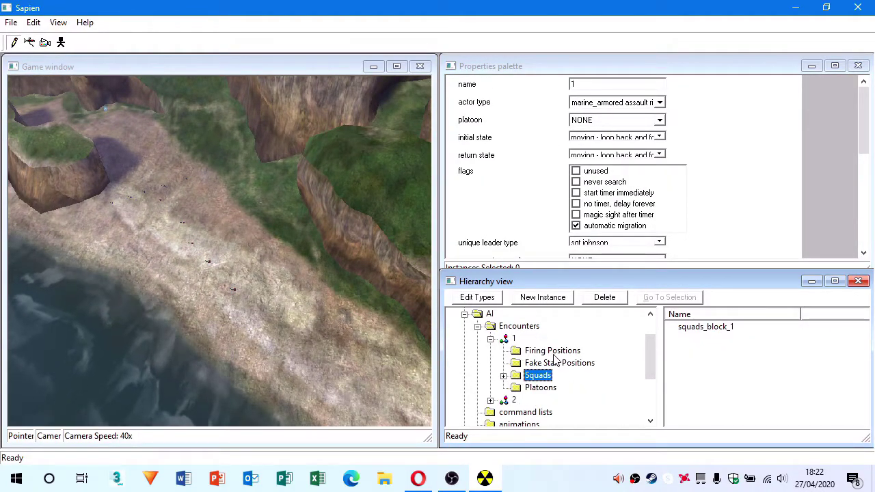
pyautogui.click(552, 352)
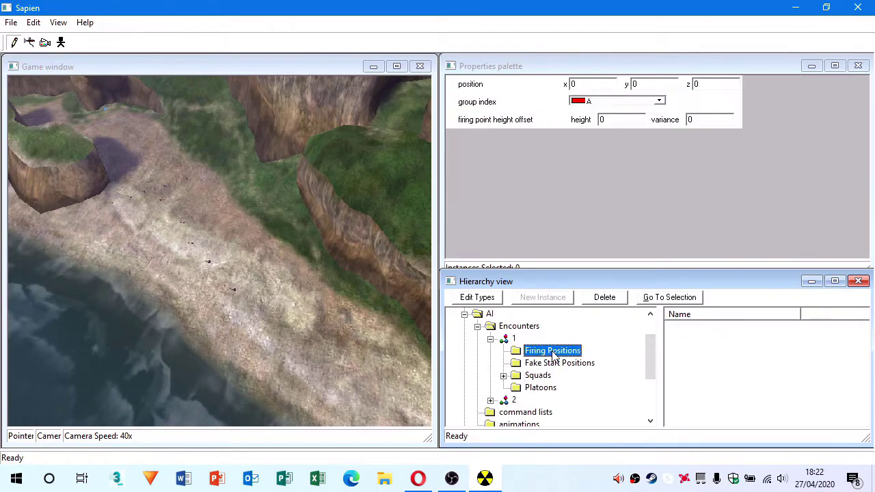
pyautogui.rightClick(220, 276)
pyautogui.rightClick(240, 293)
pyautogui.rightClick(208, 295)
pyautogui.rightClick(211, 278)
pyautogui.rightClick(232, 277)
pyautogui.rightClick(245, 280)
pyautogui.rightClick(202, 241)
pyautogui.rightClick(199, 256)
pyautogui.rightClick(198, 262)
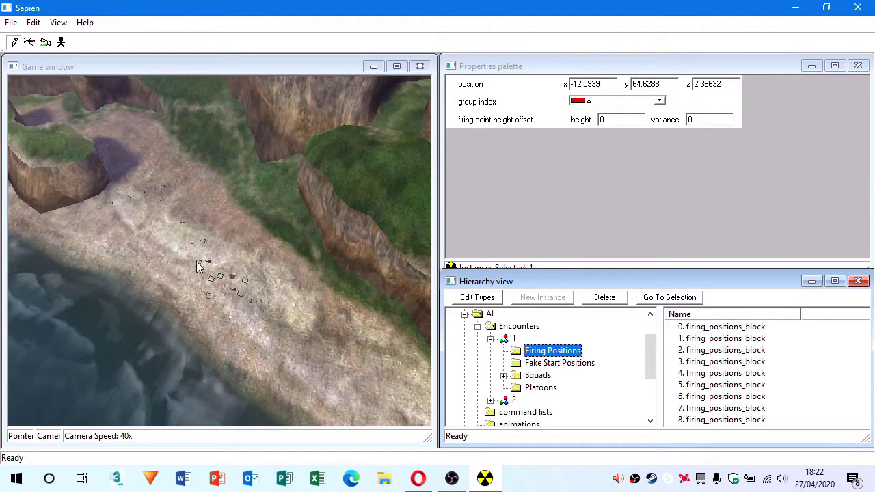
pyautogui.rightClick(185, 257)
pyautogui.rightClick(209, 216)
pyautogui.rightClick(152, 209)
pyautogui.rightClick(122, 199)
pyautogui.rightClick(141, 219)
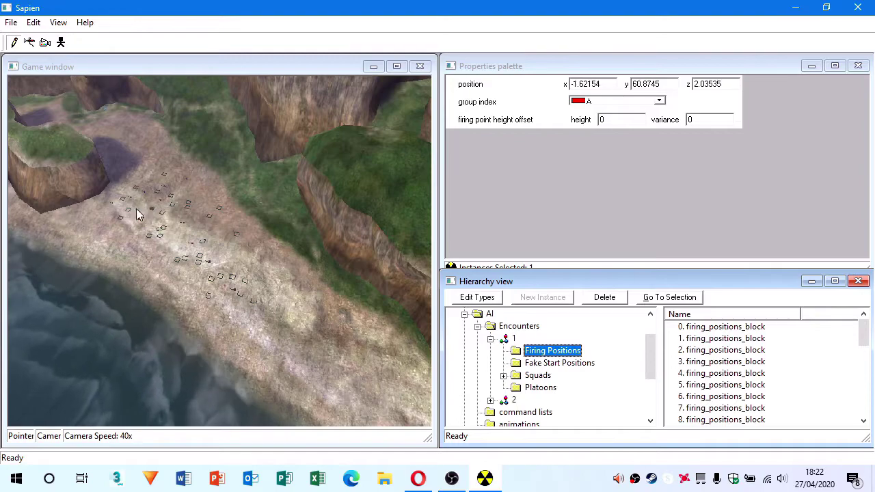
pyautogui.rightClick(164, 174)
pyautogui.rightClick(202, 175)
pyautogui.rightClick(257, 248)
pyautogui.rightClick(141, 257)
# - Collapse encounter 1 and open encounter 2 in the hierarchy
pyautogui.click(490, 338)
pyautogui.doubleClick(514, 350)
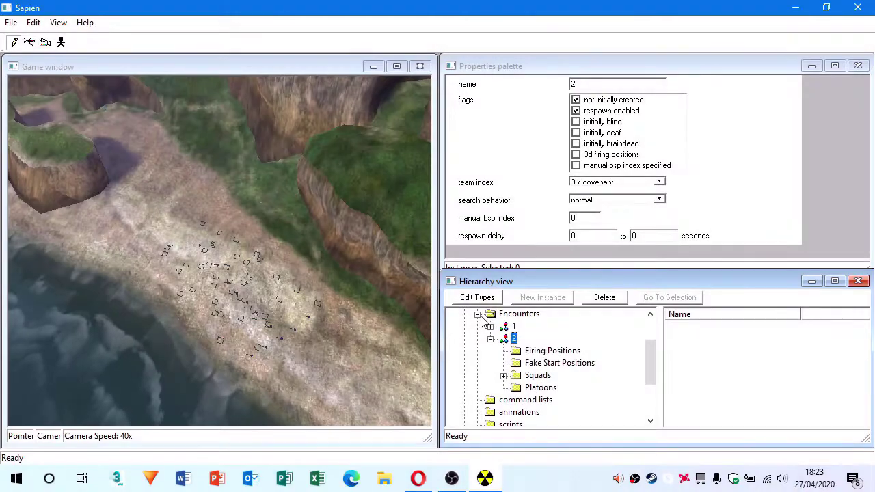
# - Collapse the encounters, save the scenario as test in the deathisland folder and close Sapien
pyautogui.click(477, 314)
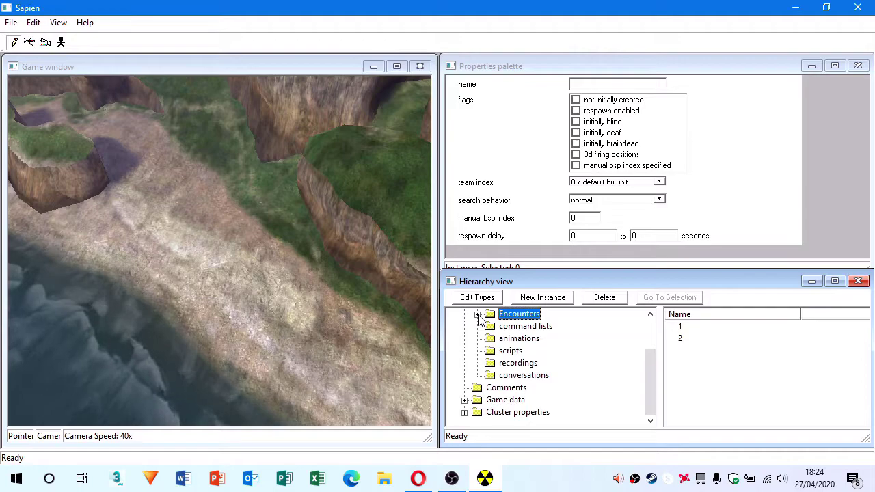
pyautogui.click(11, 23)
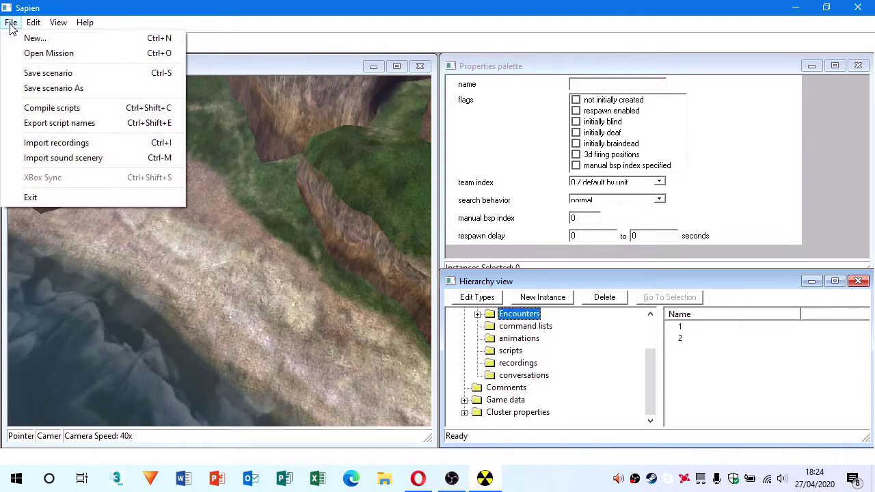
pyautogui.click(77, 88)
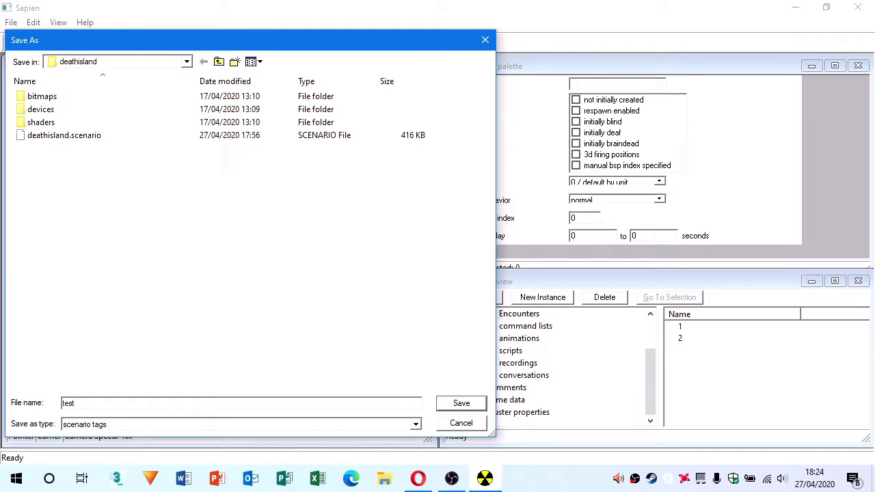
pyautogui.write('test')
pyautogui.press('Return')
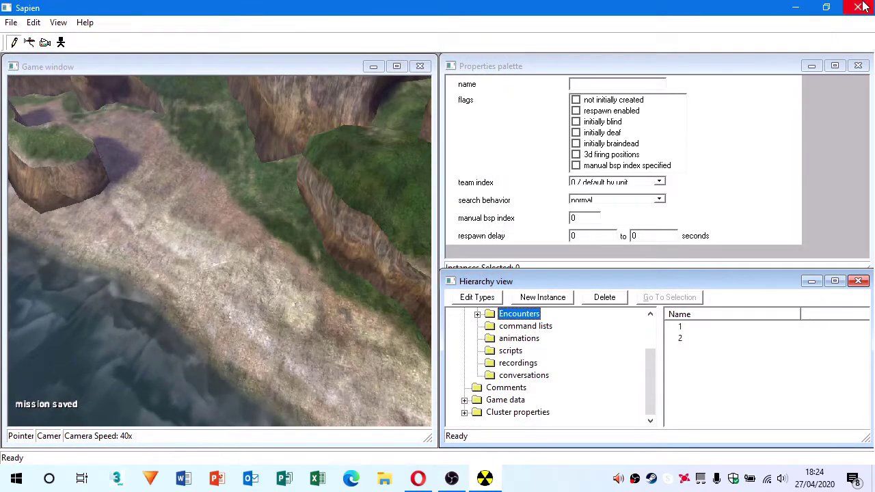
pyautogui.click(862, 6)
pyautogui.click(399, 276)
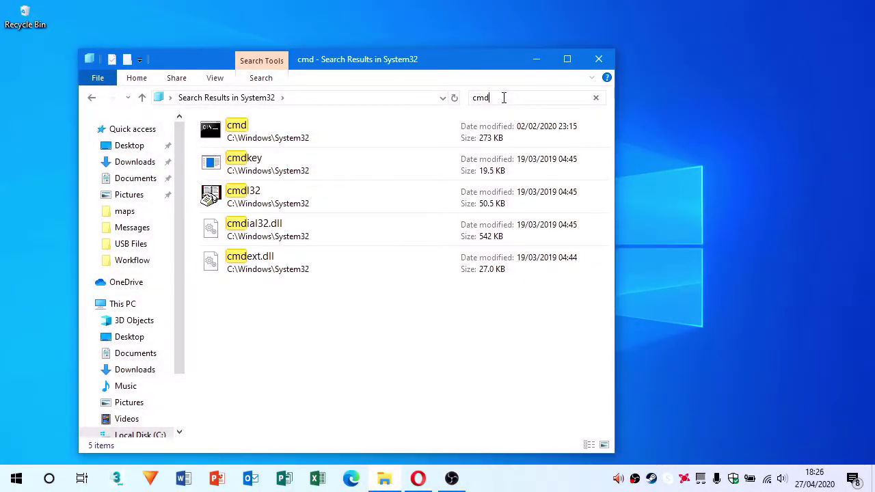
# - Copy the cmd application from the System32 search results into the Halo Custom Edition folder
pyautogui.click(306, 129)
pyautogui.rightClick(306, 128)
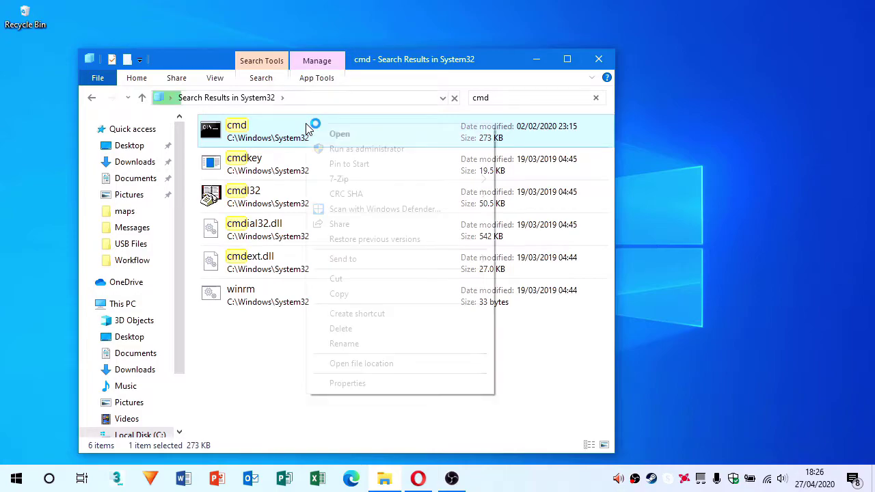
pyautogui.click(395, 363)
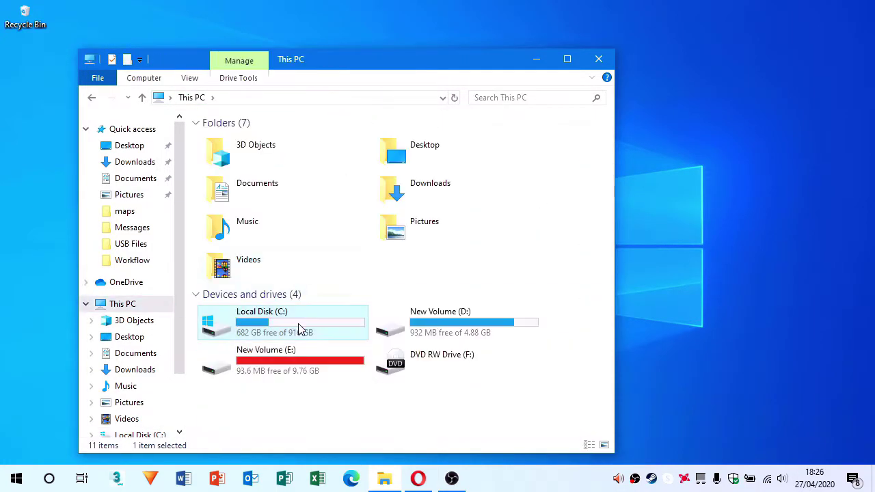
pyautogui.doubleClick(303, 332)
pyautogui.doubleClick(280, 141)
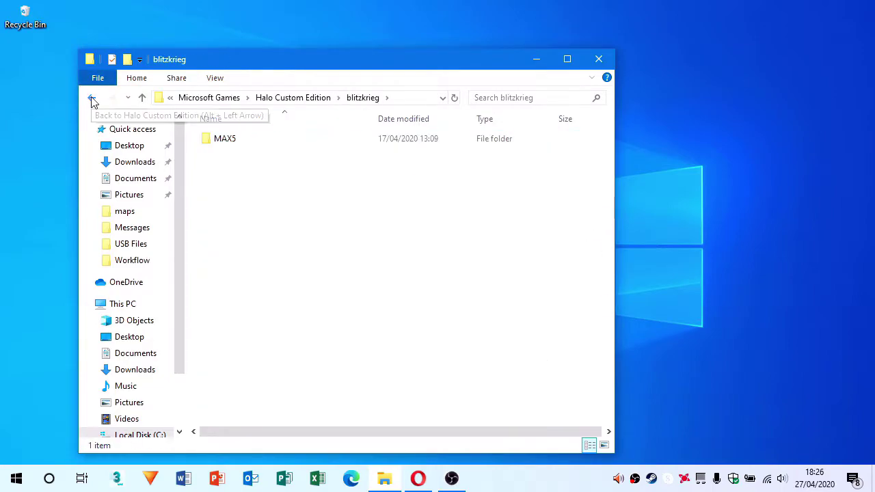
pyautogui.click(93, 101)
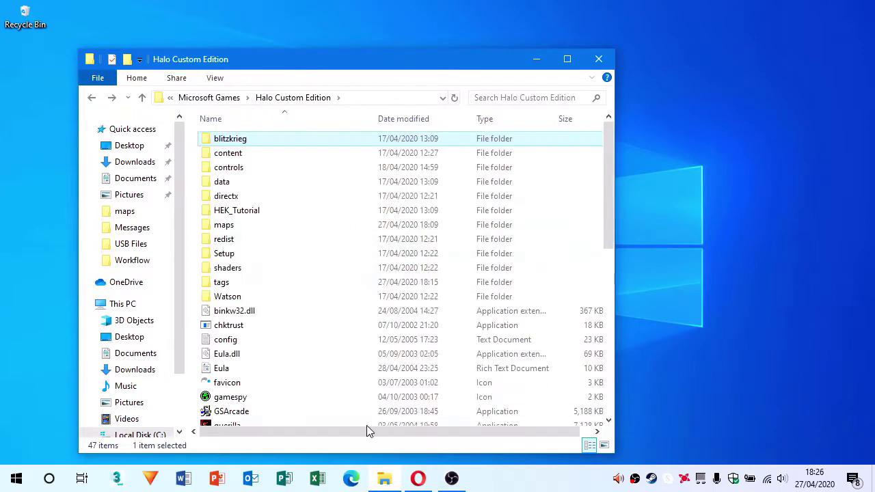
pyautogui.rightClick(192, 309)
pyautogui.click(224, 205)
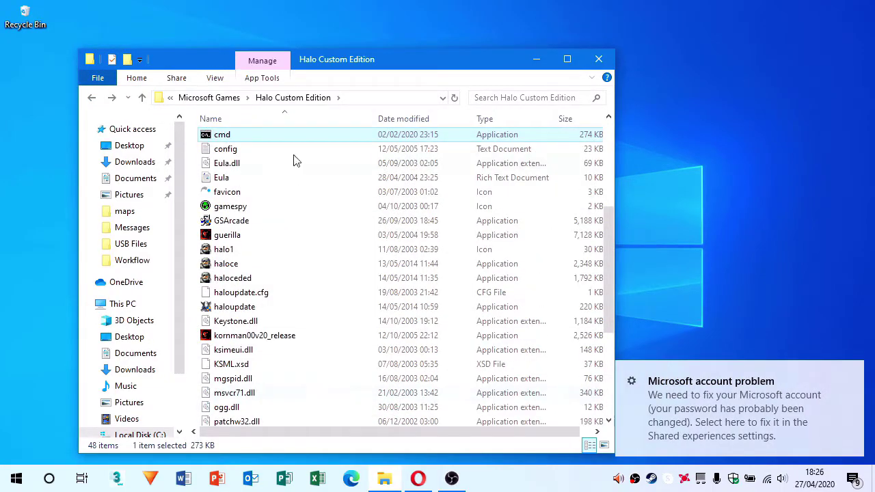
# - Run the copied cmd and build the map with tool build-cache-file levels\test\deathisland\test
pyautogui.doubleClick(244, 135)
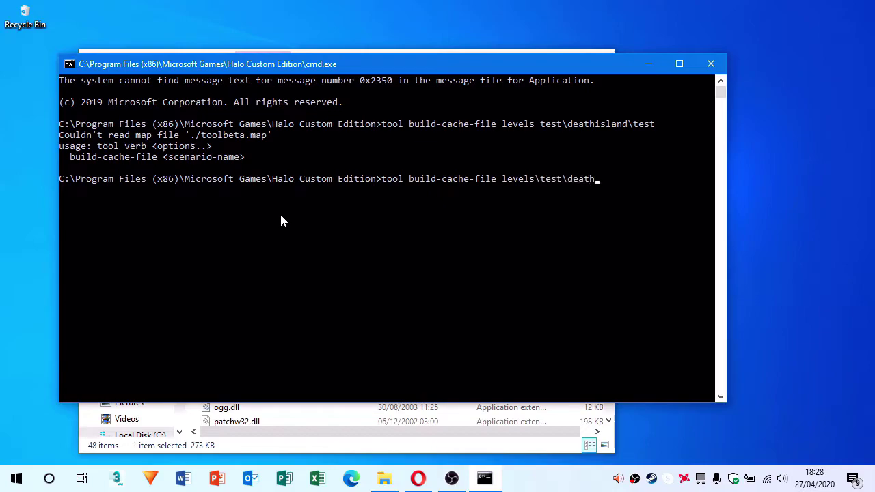
pyautogui.write('island\\test')
pyautogui.press('Return')
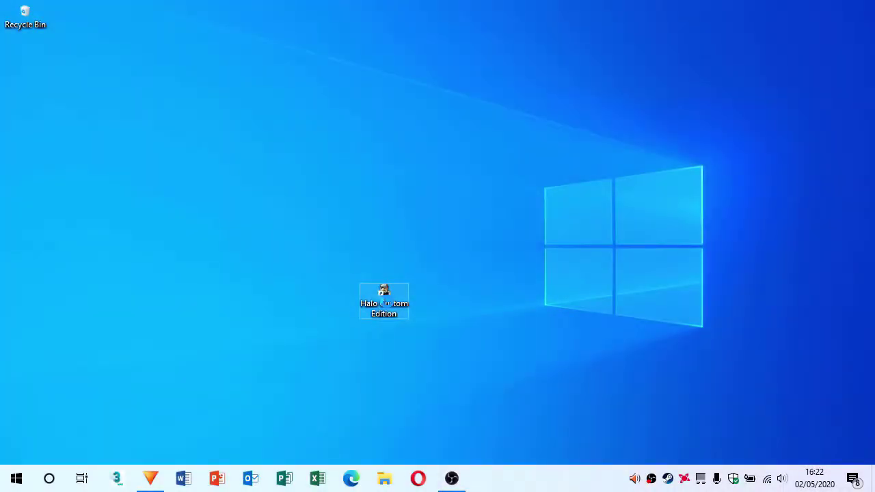
# - Append -console to the target of the Halo Custom Edition desktop shortcut and apply the change
pyautogui.rightClick(386, 302)
pyautogui.click(418, 290)
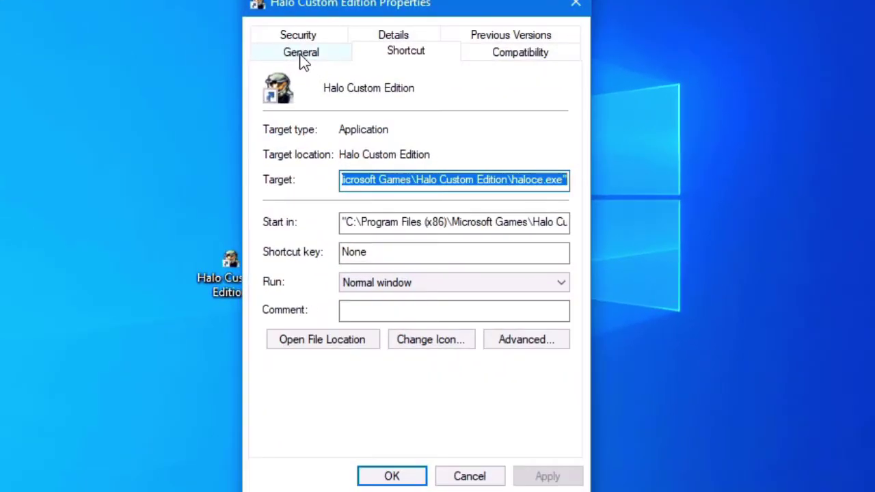
pyautogui.click(485, 186)
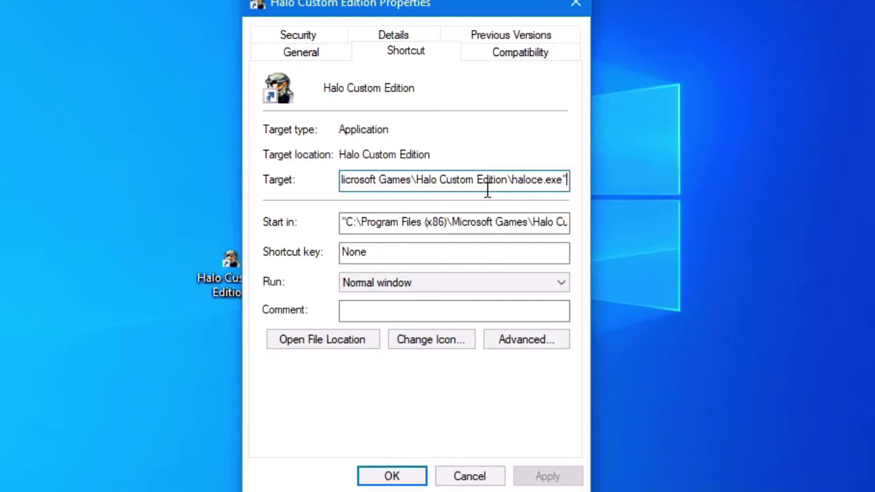
pyautogui.write('-console')
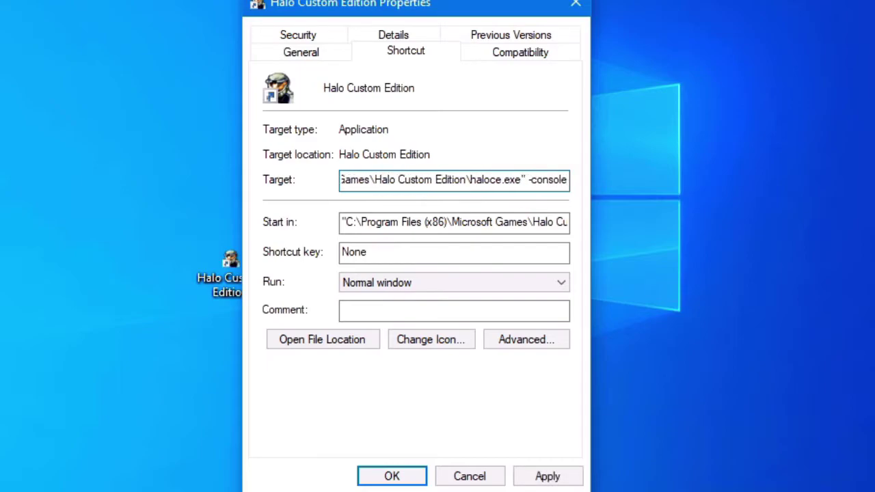
pyautogui.click(546, 476)
pyautogui.click(395, 478)
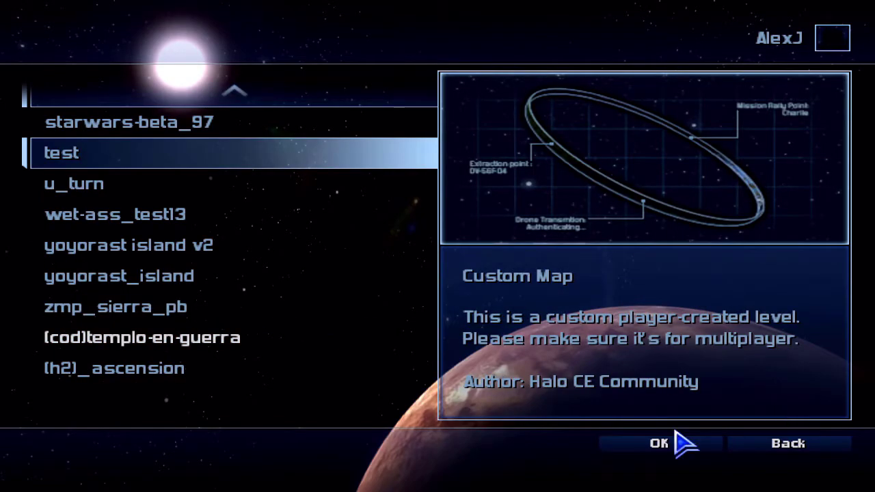
# - Confirm the custom map test in Halo Custom Edition and start the multiplayer game
pyautogui.click(683, 443)
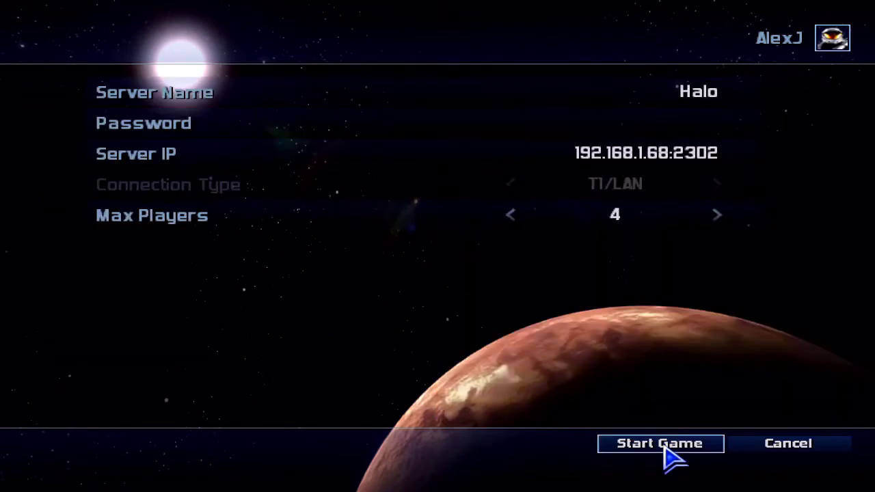
pyautogui.click(664, 444)
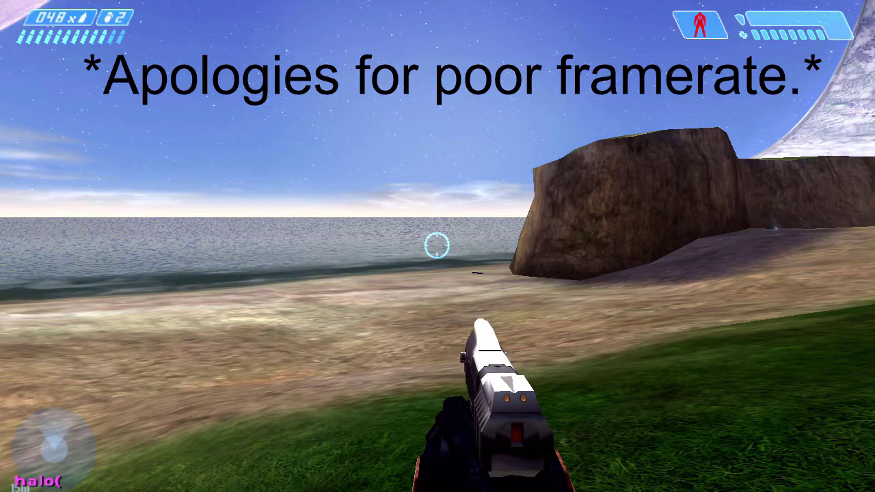
# - Spawn the marine encounter in the game with the ai_place console command
pyautogui.write('ai')
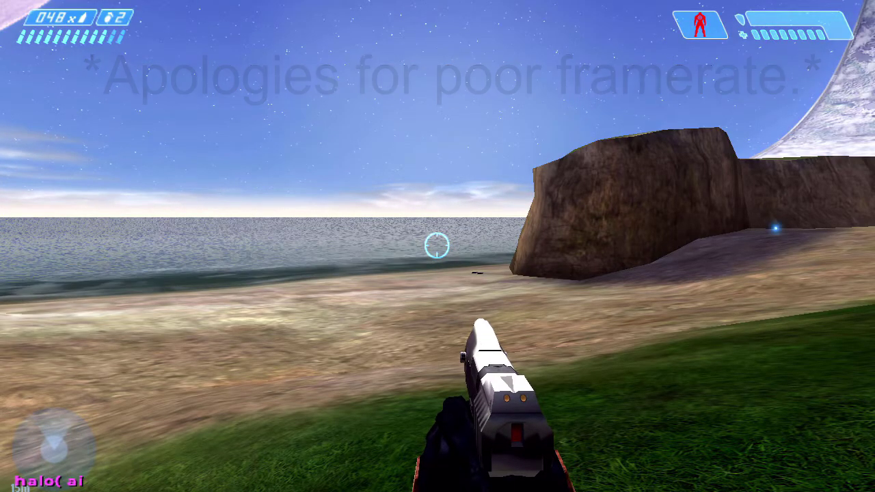
pyautogui.write('_place')
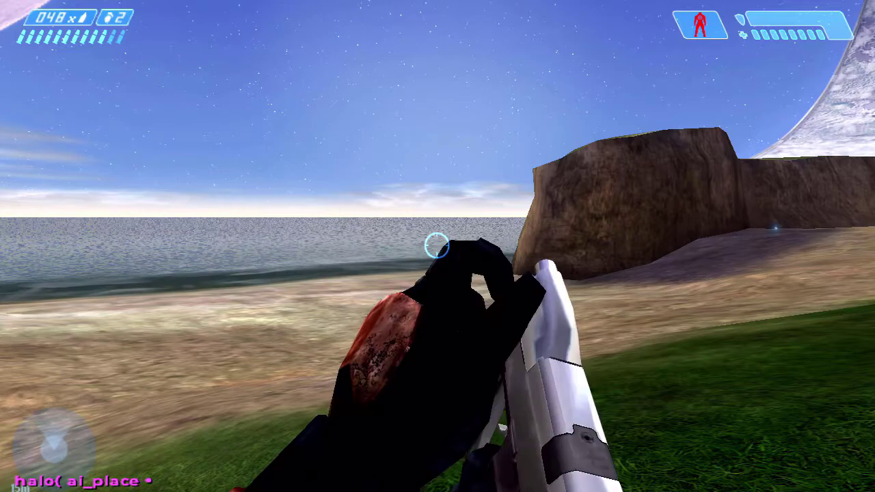
pyautogui.press('Return')
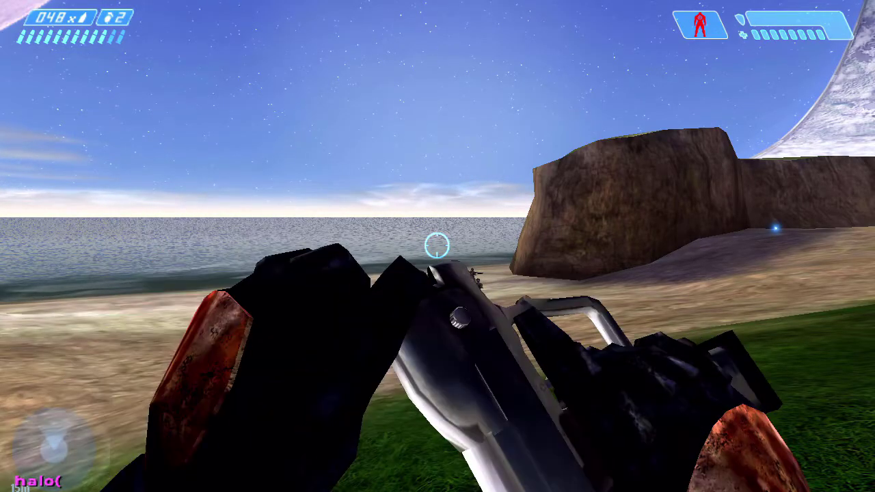
pyautogui.press('Up')
pyautogui.press('BackSpace')
pyautogui.press('BackSpace')
pyautogui.press('BackSpace')
pyautogui.press('BackSpace')
pyautogui.press('BackSpace')
pyautogui.press('BackSpace')
pyautogui.press('BackSpace')
pyautogui.press('BackSpace')
pyautogui.press('BackSpace')
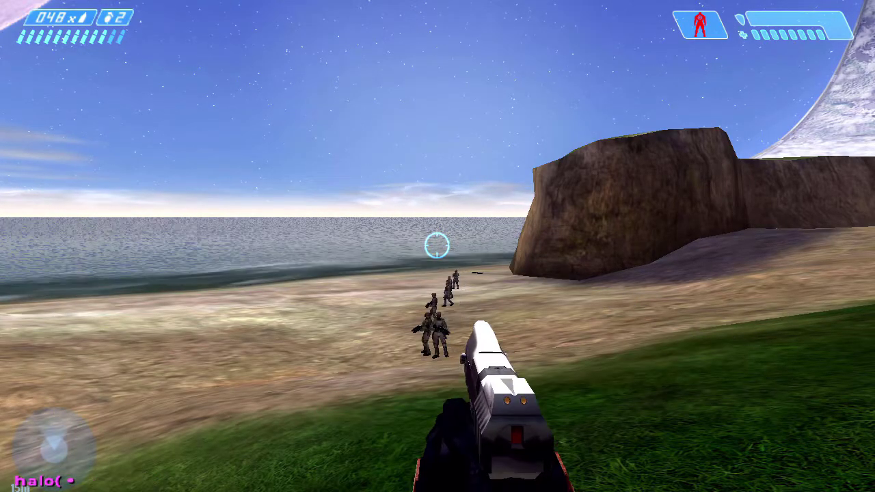
pyautogui.press('`')
pyautogui.press('`')
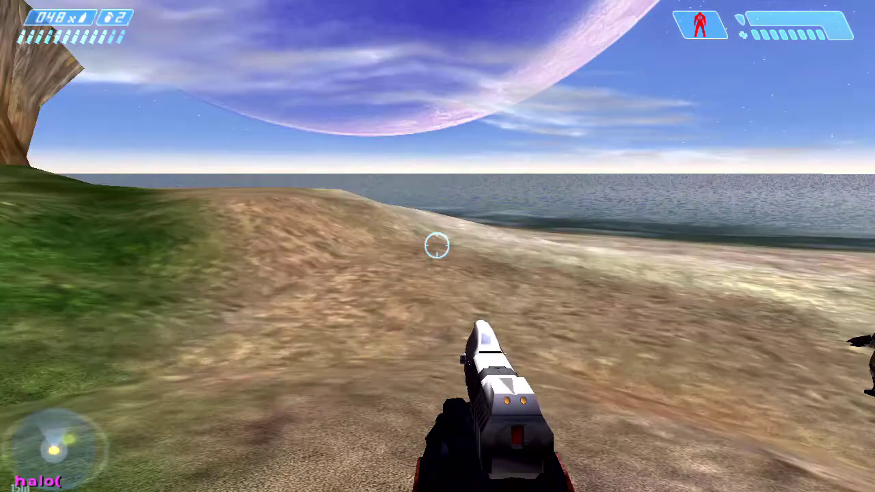
# - Spawn the grunt encounter in the game with the console command ai_place 2 and walk toward the marines
pyautogui.write('ai_')
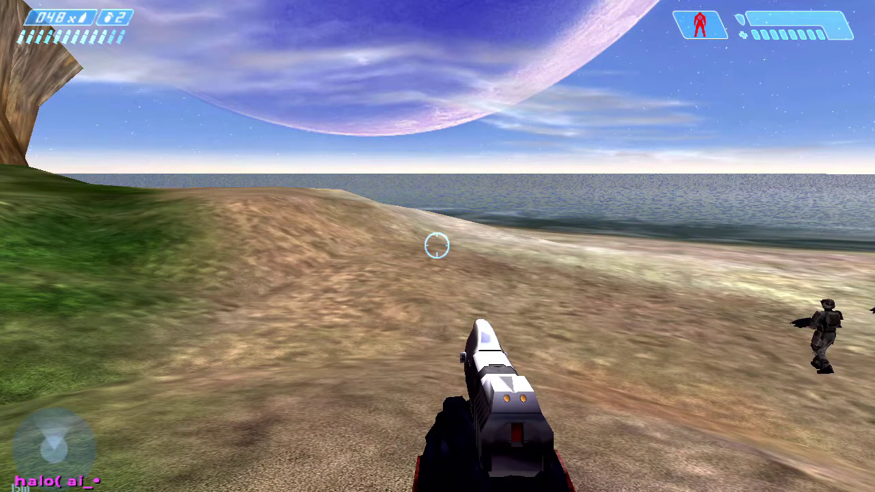
pyautogui.write('place 2')
pyautogui.press('Return')
pyautogui.press('`')
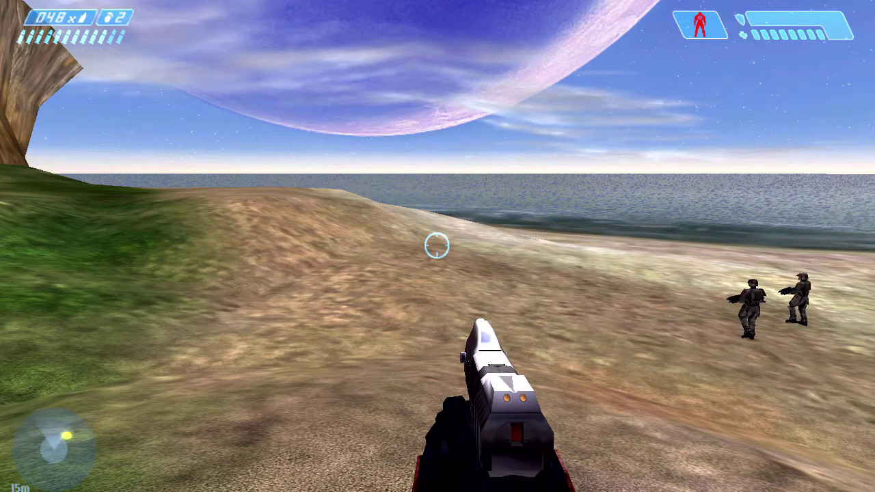
pyautogui.press('w')
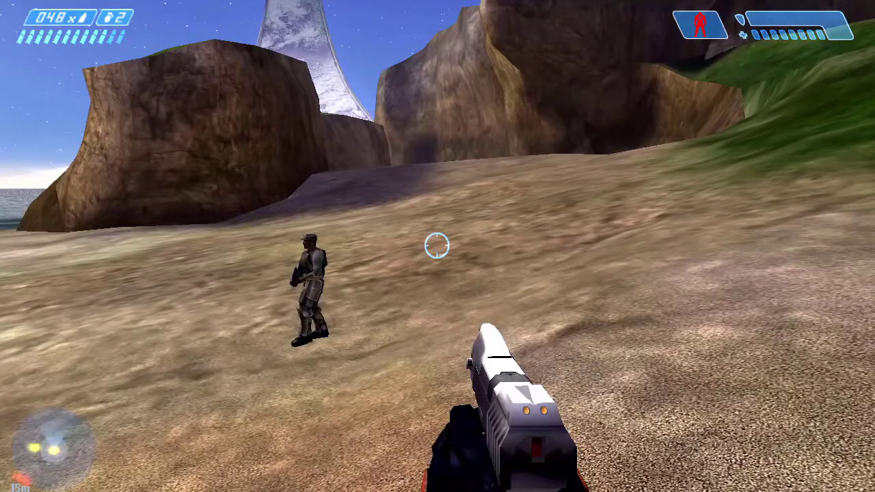
pyautogui.press('w')
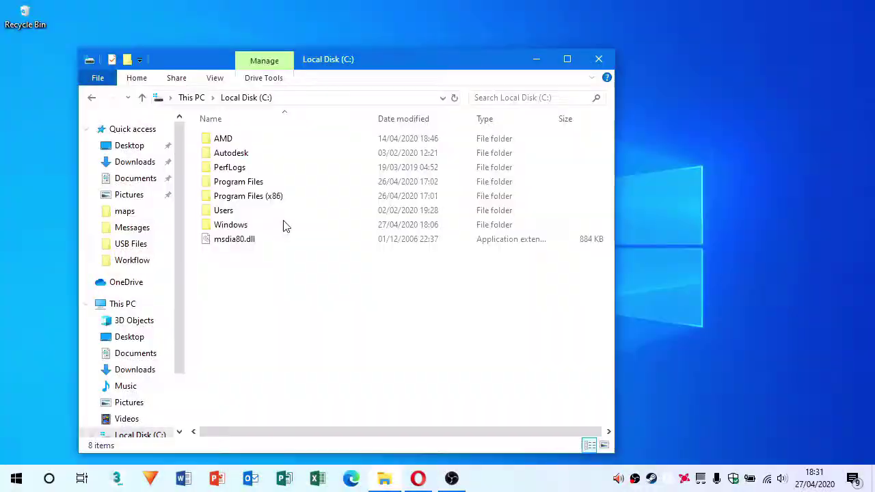
# - Launch Guerilla from its folder under Program Files (x86) and open the tag characters\marine\marine assault rifle major.actor_variant
pyautogui.doubleClick(275, 195)
pyautogui.scroll(-2, 260, 369)
pyautogui.doubleClick(297, 204)
pyautogui.doubleClick(268, 140)
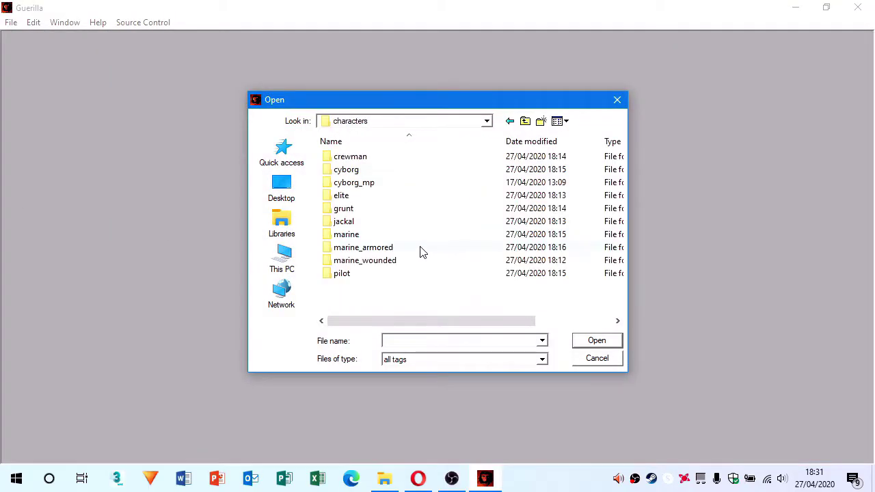
pyautogui.doubleClick(412, 241)
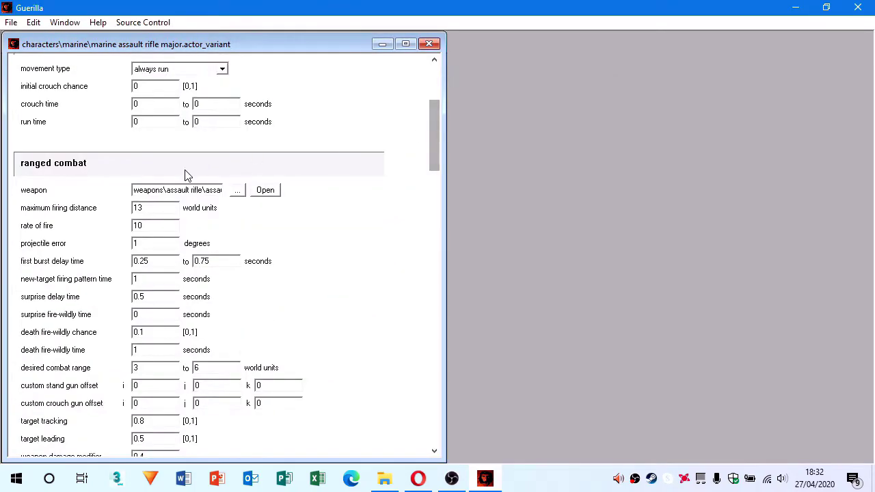
# - Set the ranged combat weapon of the marine actor variant to needler.weapon from the weapons\needler folder
pyautogui.click(236, 190)
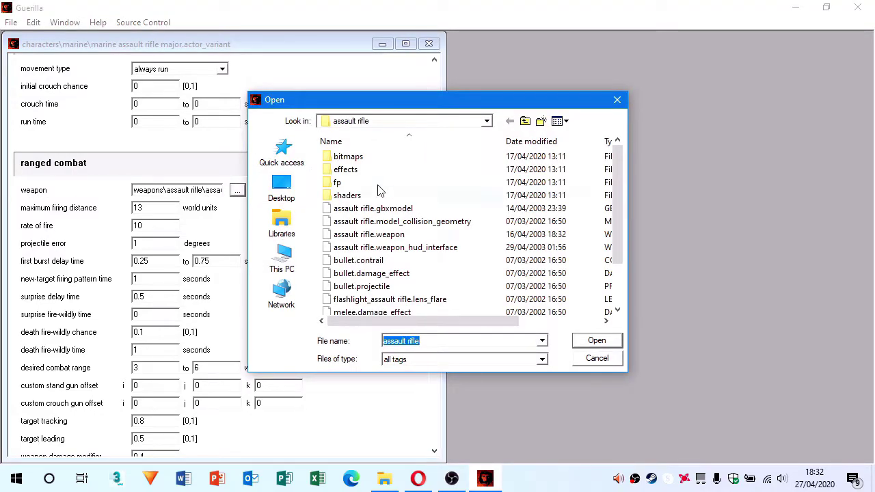
pyautogui.click(525, 121)
pyautogui.scroll(-2, 386, 253)
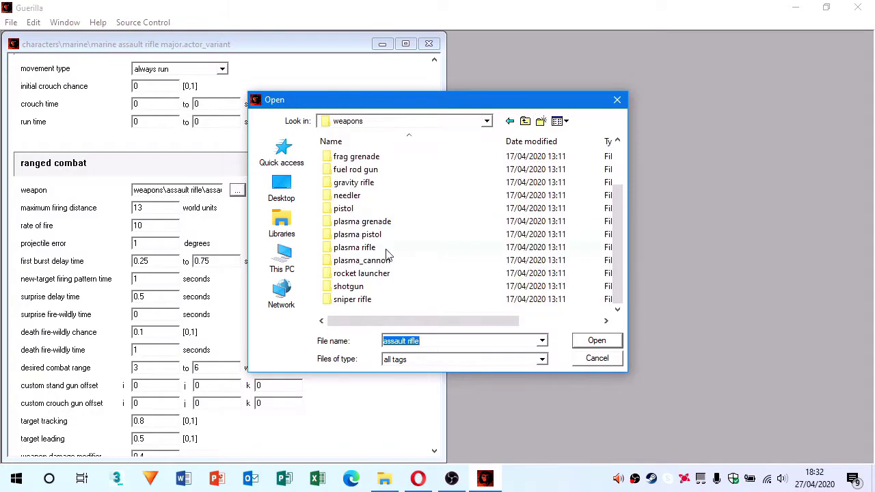
pyautogui.doubleClick(375, 196)
pyautogui.scroll(-2, 410, 263)
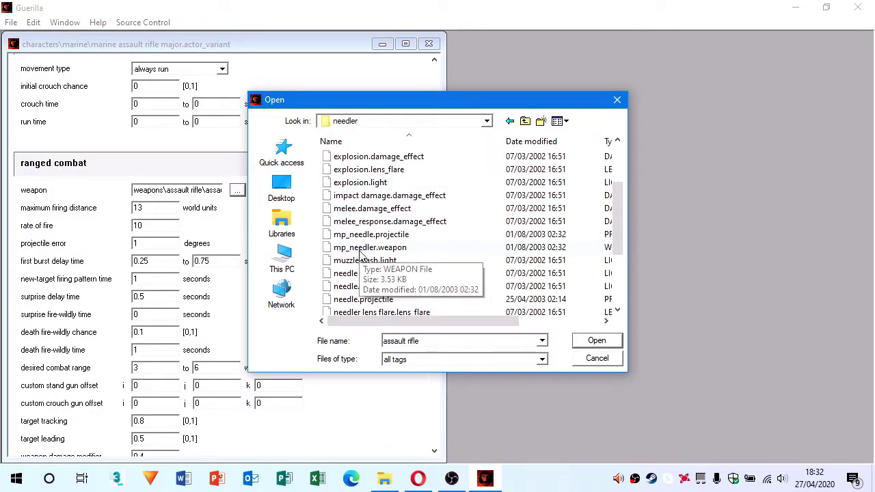
pyautogui.scroll(-3, 360, 253)
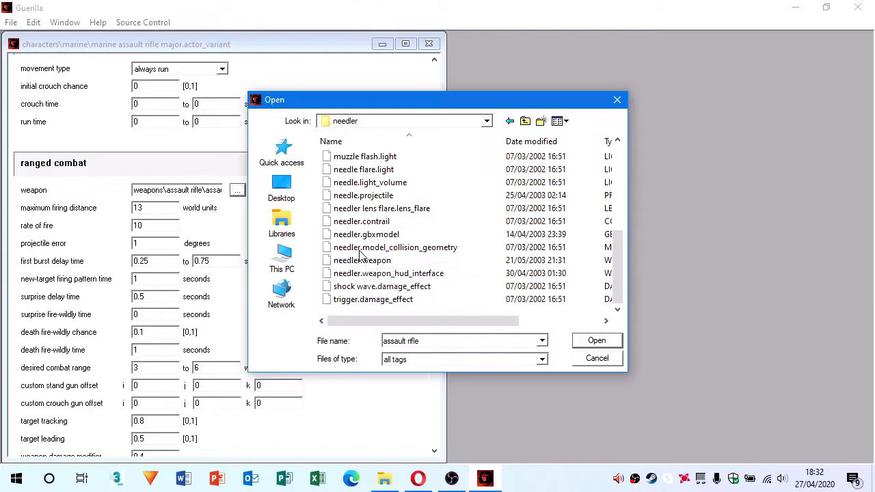
pyautogui.doubleClick(396, 263)
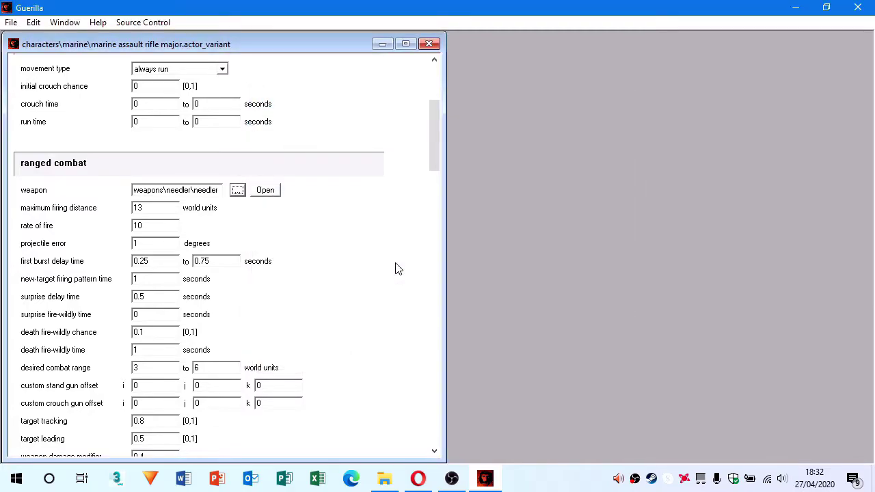
# - Start saving the edited marine actor variant as a separate tag in the marine folder
pyautogui.click(11, 24)
pyautogui.click(54, 103)
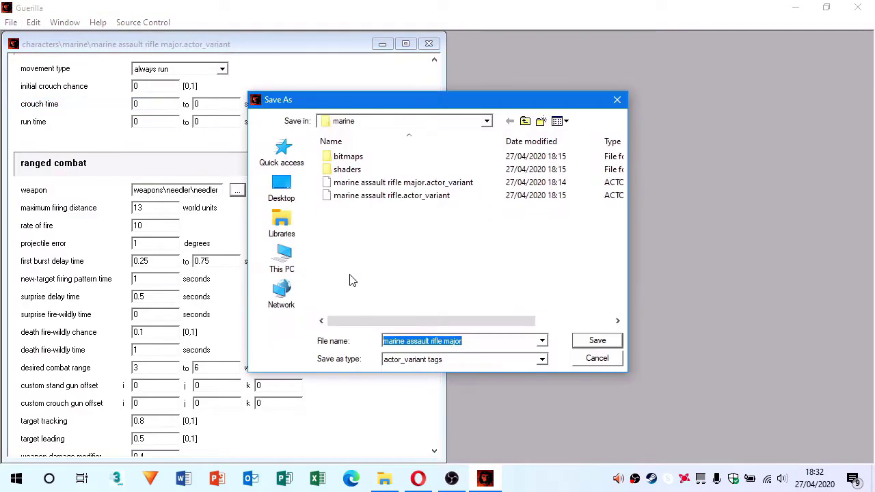